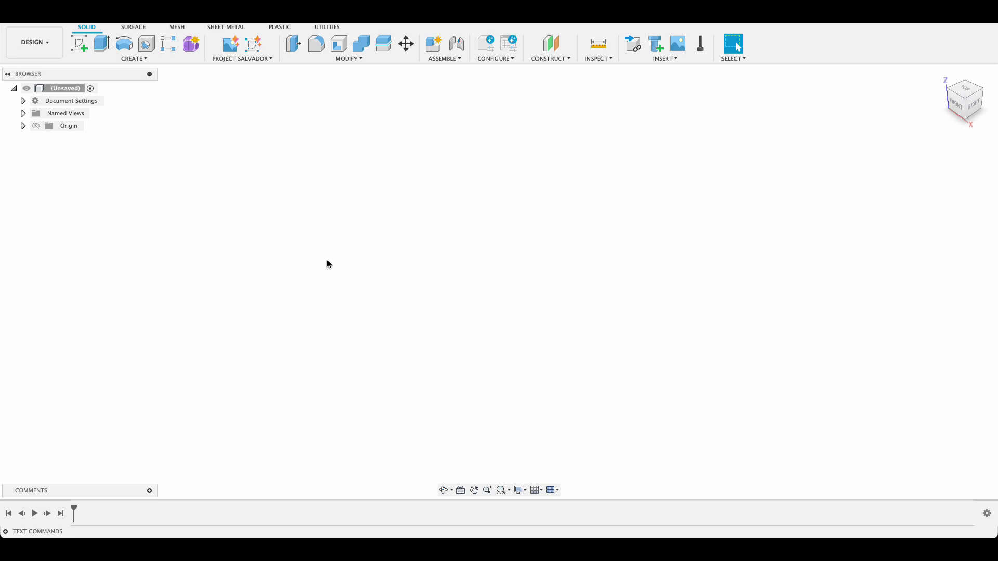
Browse the Construct menu's plane options.
click(568, 58)
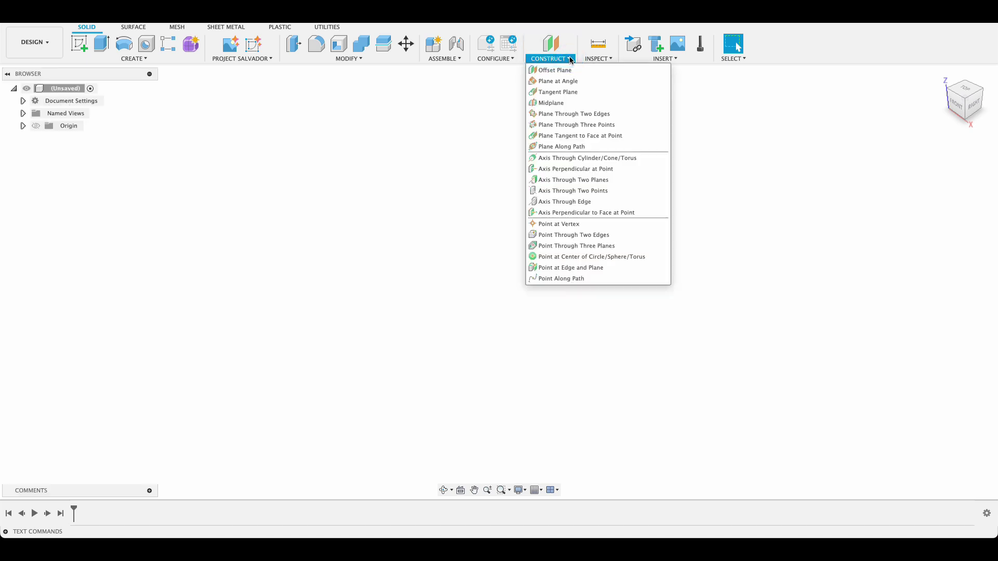
key(Down)
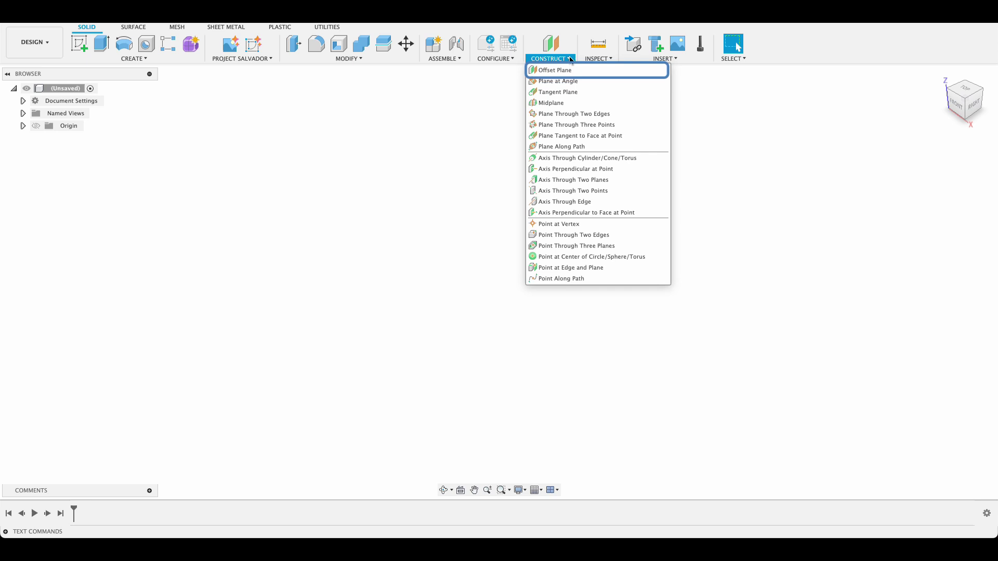
key(Down)
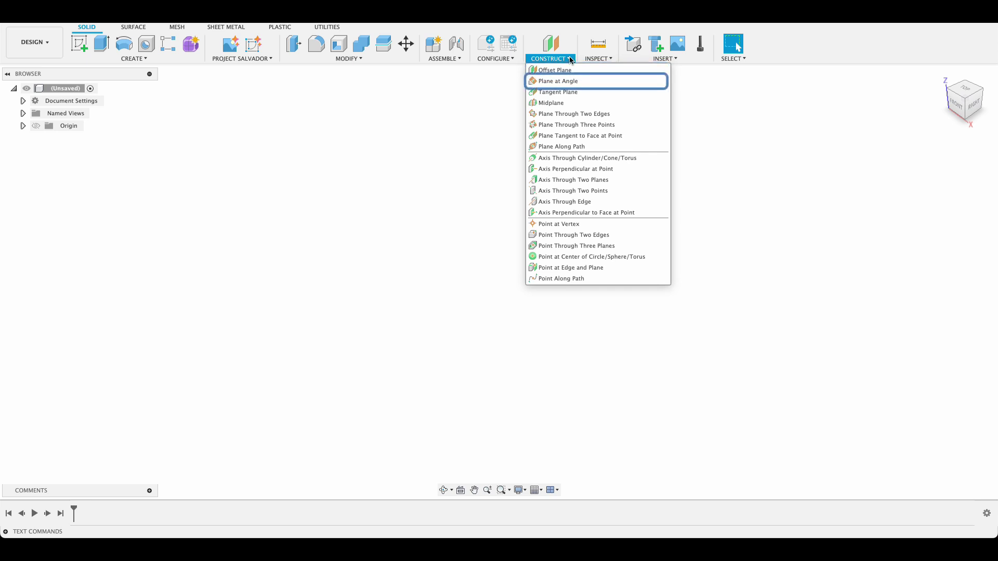
key(Down)
key(Down)
key(Down)
key(Down)
key(Down)
key(Down)
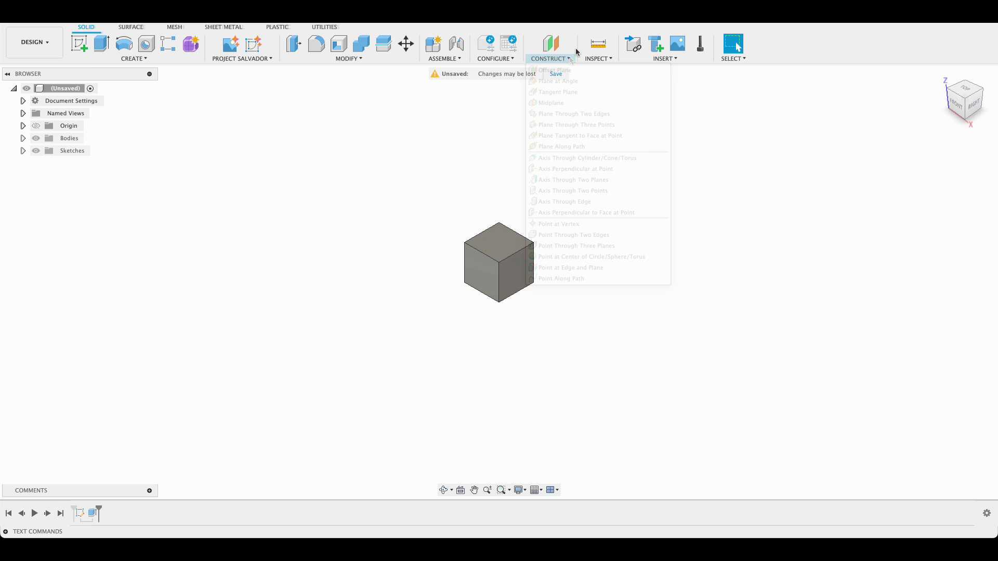
Add an offset plane 38.259 mm above the XY plane.
click(567, 60)
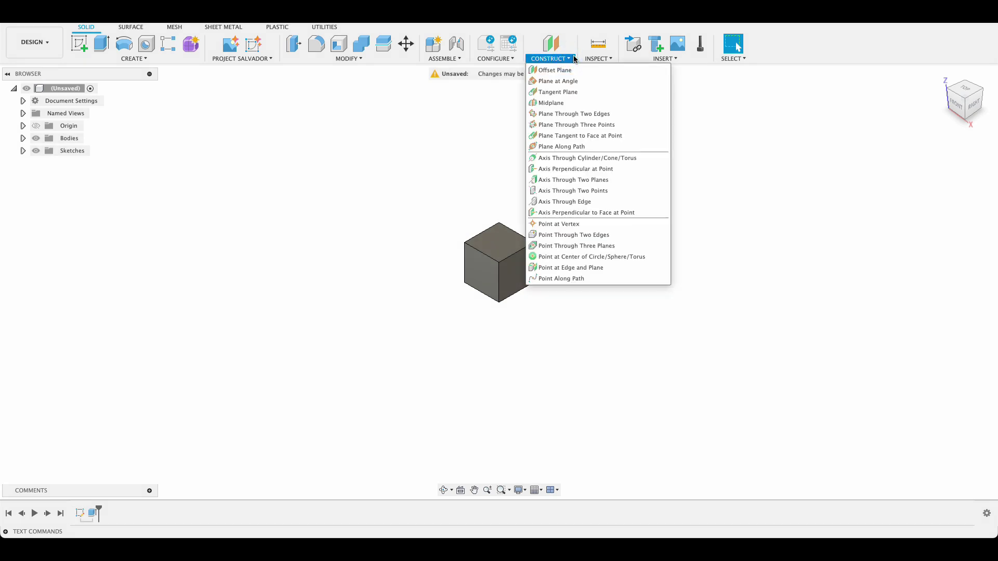
click(562, 69)
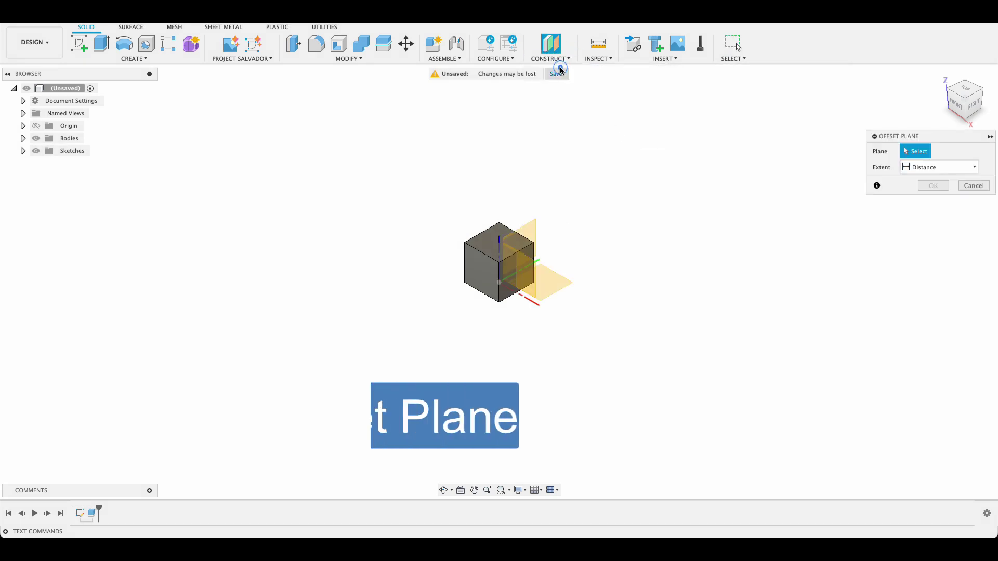
click(556, 289)
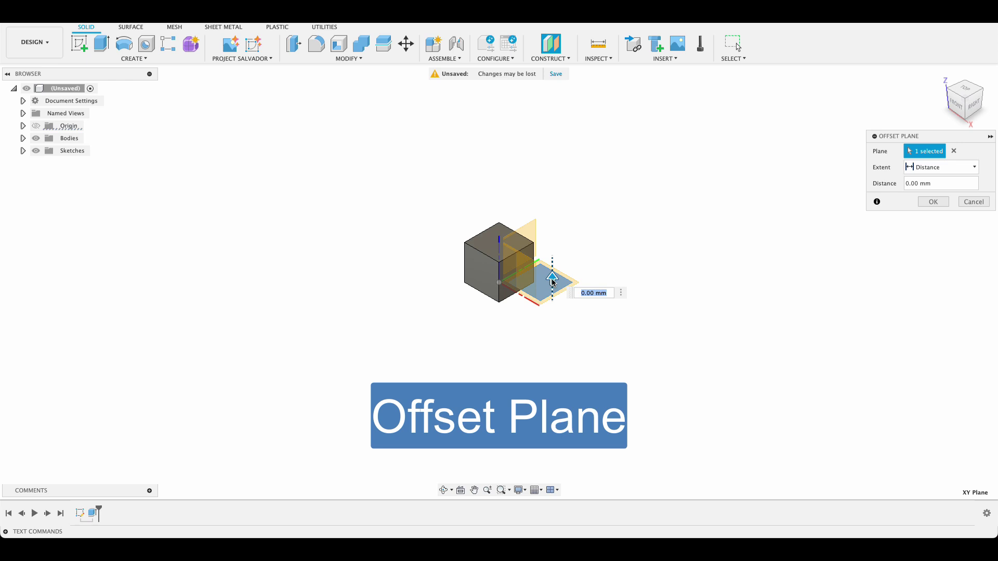
drag(556, 285, 562, 179)
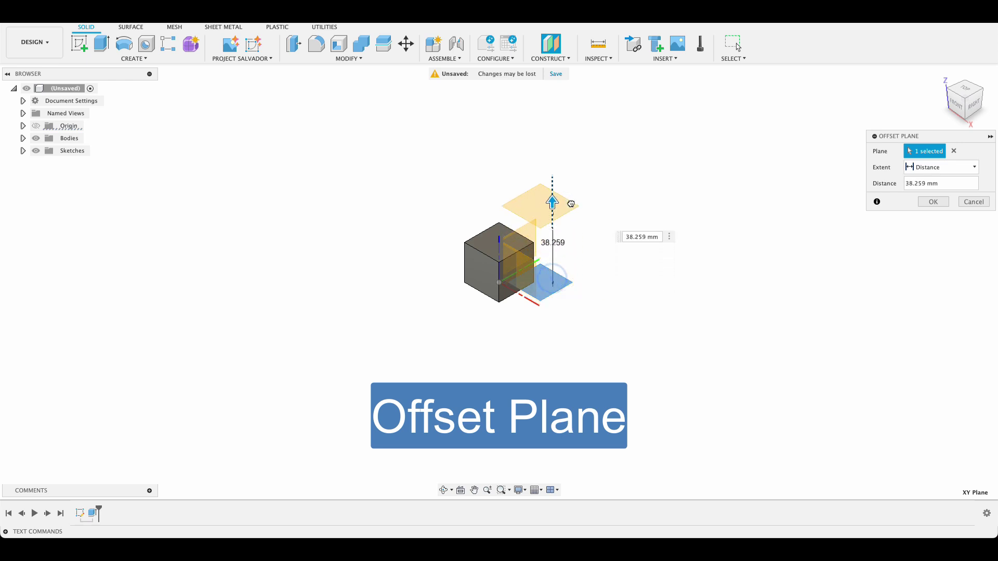
click(930, 202)
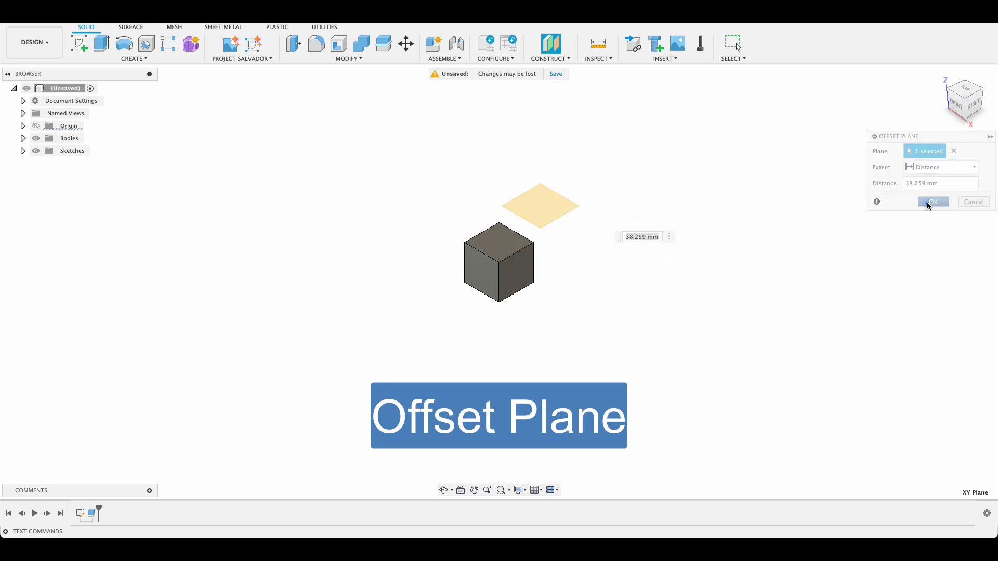
Add an offset plane 36.697 mm above the cube's top face, then roll back to the sketch.
click(561, 59)
click(553, 69)
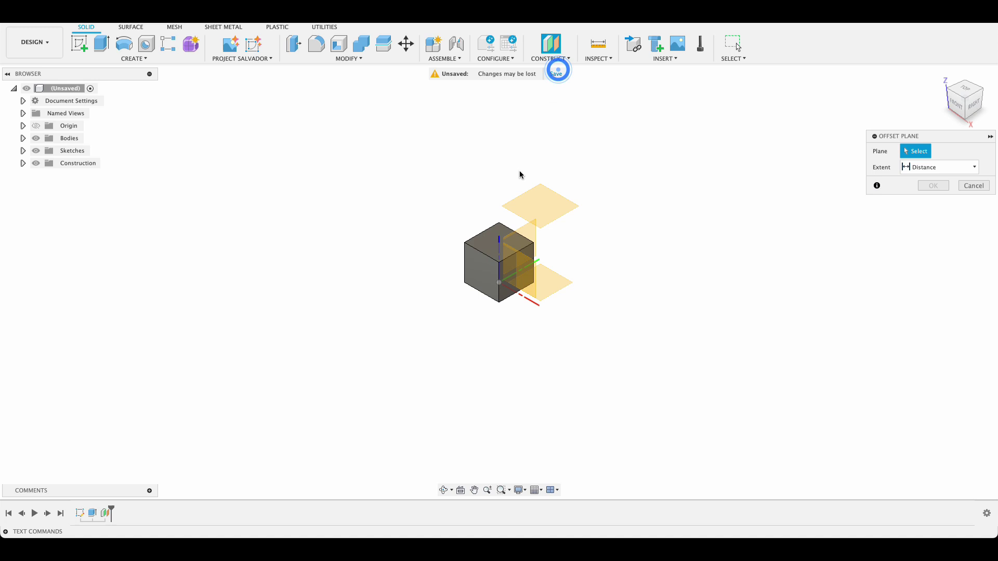
click(488, 241)
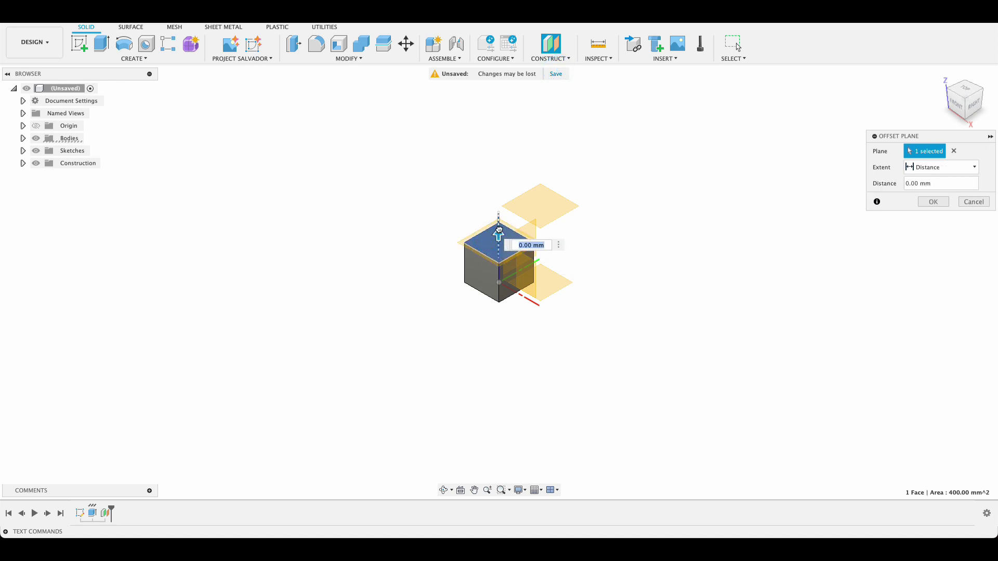
drag(496, 231, 521, 167)
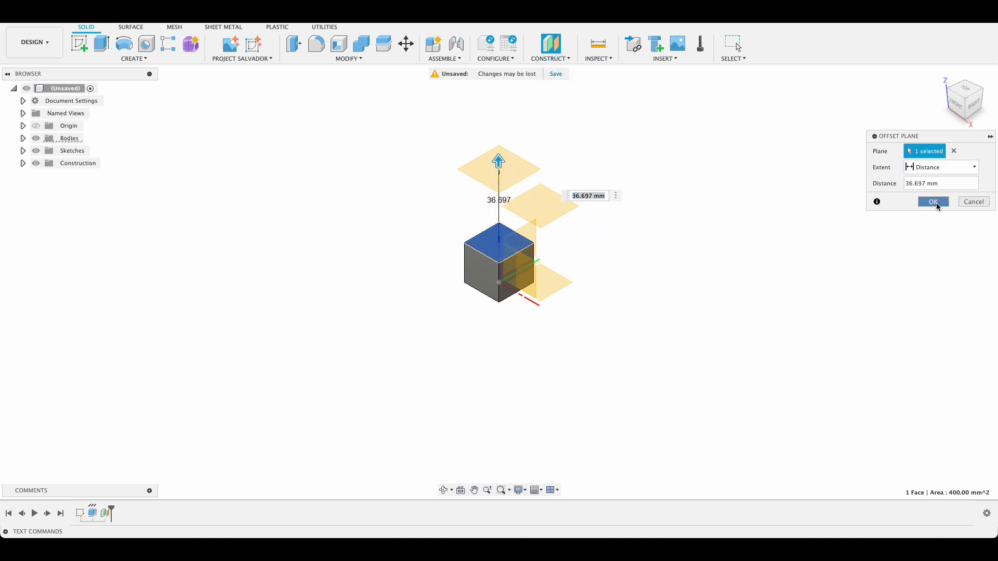
click(933, 202)
key(super+z)
key(super+z)
key(super+z)
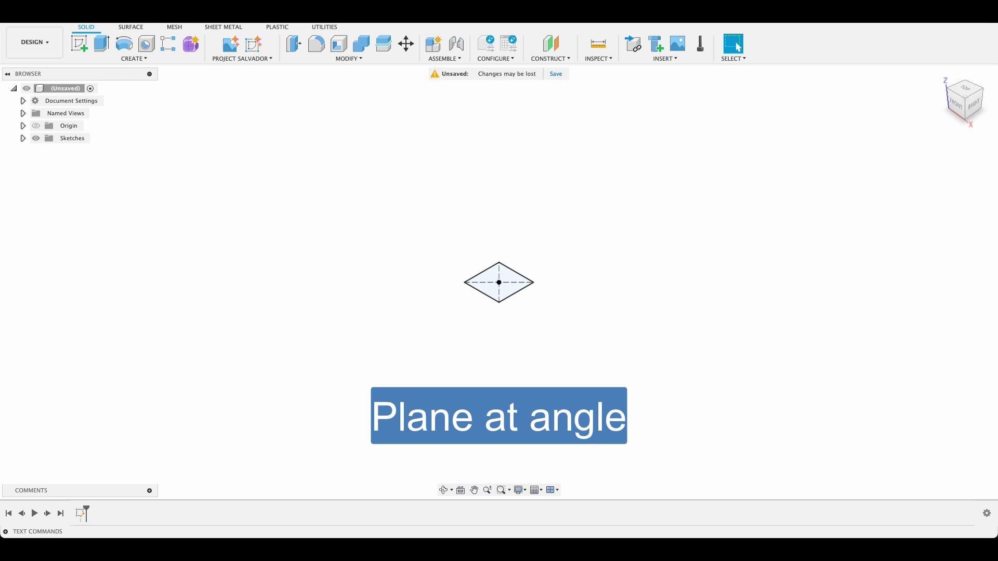
Create a plane at 90 degrees hinged on an edge line of the square sketch.
click(566, 60)
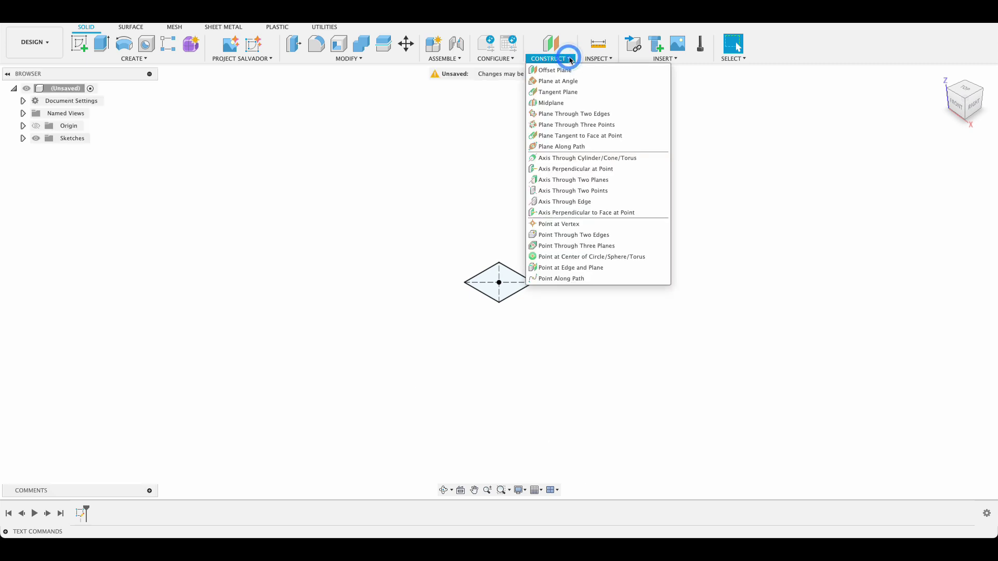
click(565, 81)
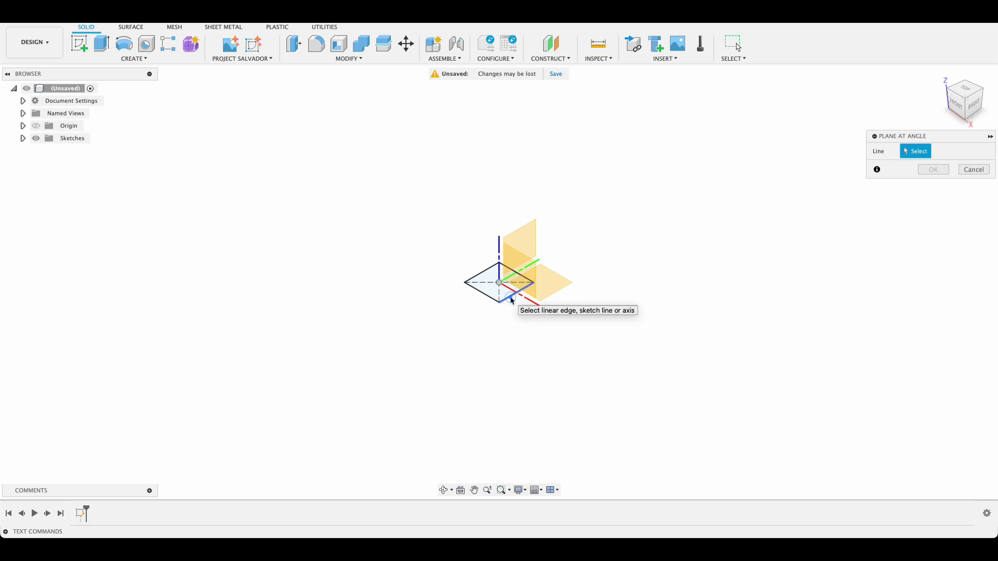
click(511, 297)
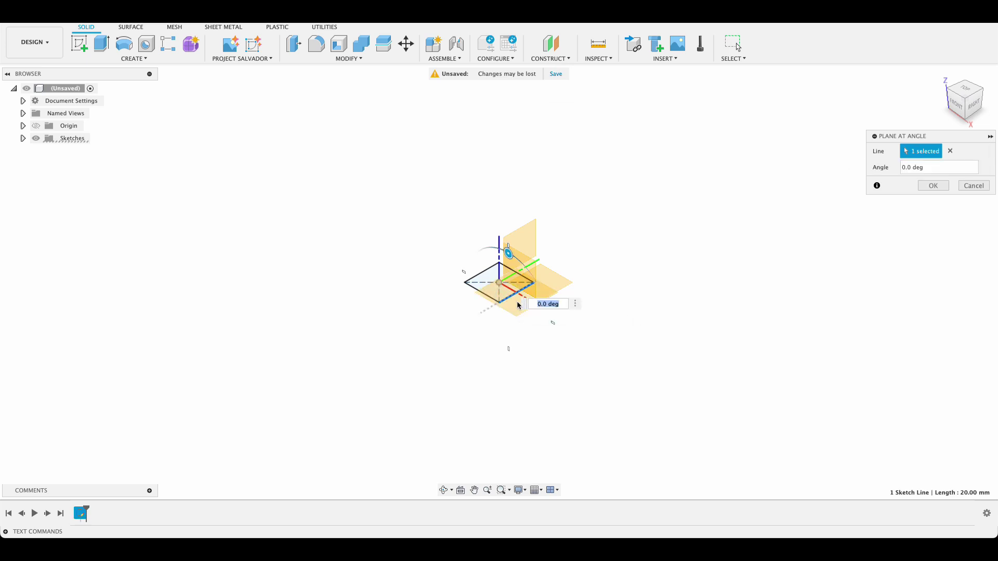
text(90)
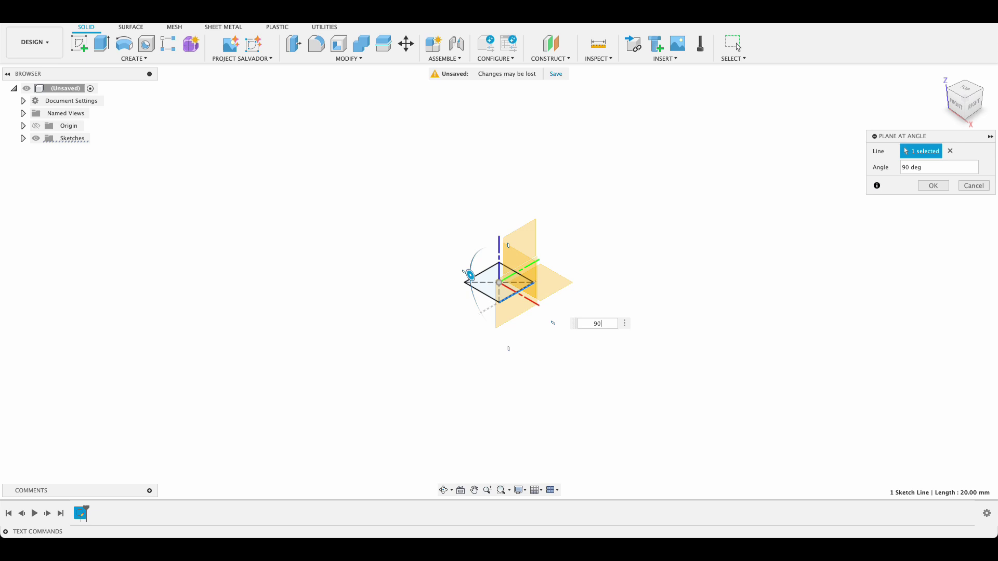
key(Return)
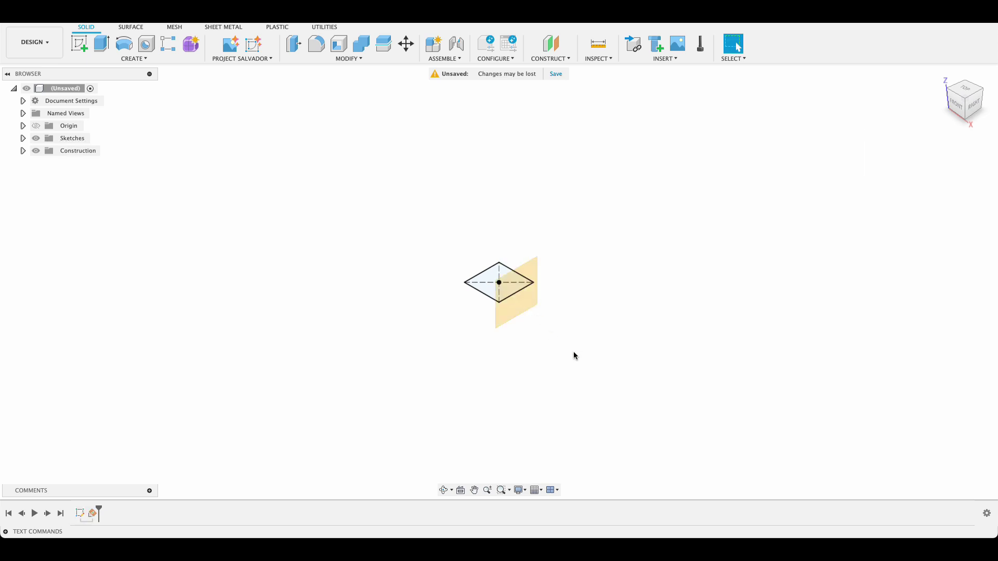
mouse_move(574, 356)
shift+middle_down()
mouse_move(591, 348)
mouse_move(599, 358)
shift+middle_up()
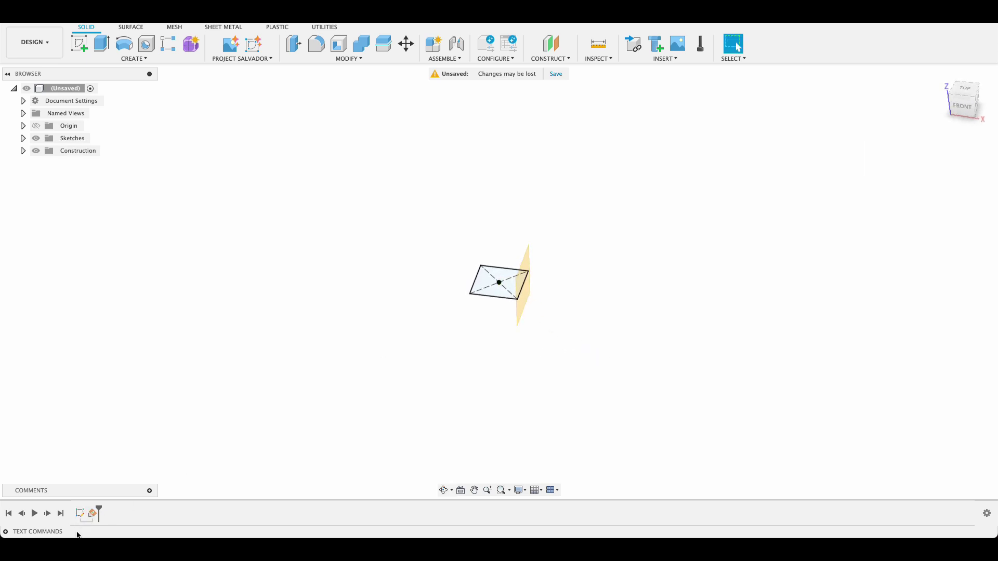
Change the square sketch's 20 mm width dimension to 40 mm and finish the sketch.
double_click(80, 513)
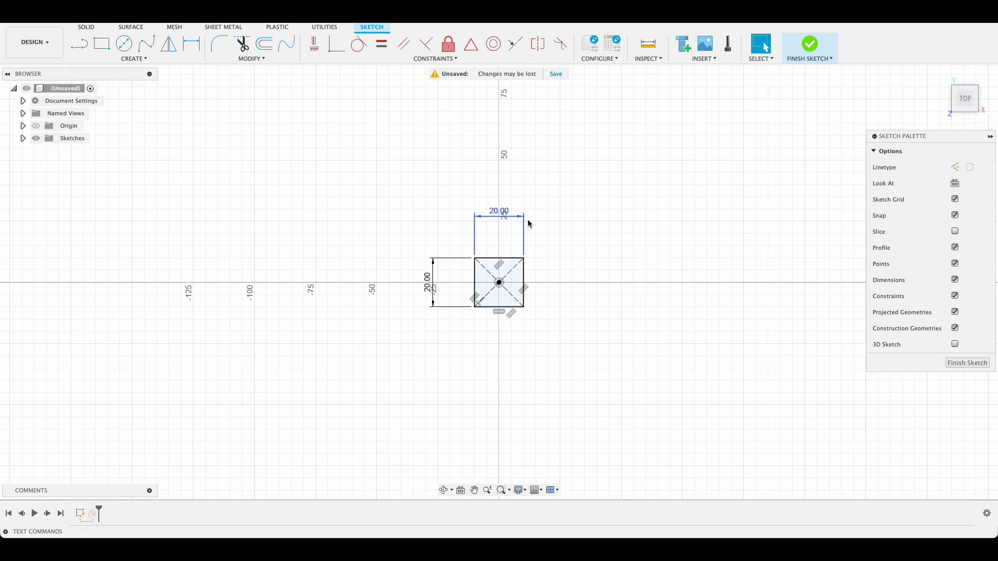
double_click(499, 211)
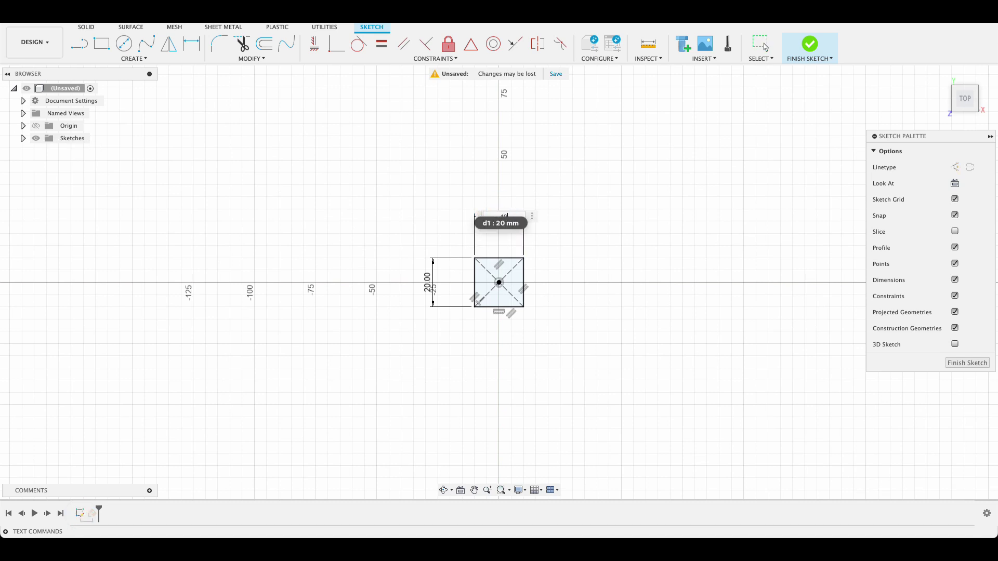
text(40)
key(Return)
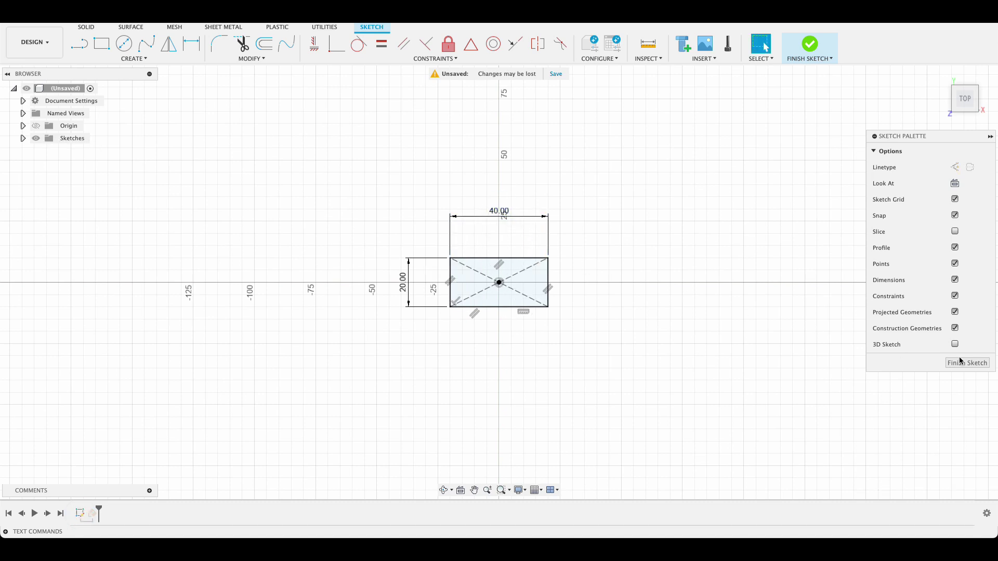
click(961, 360)
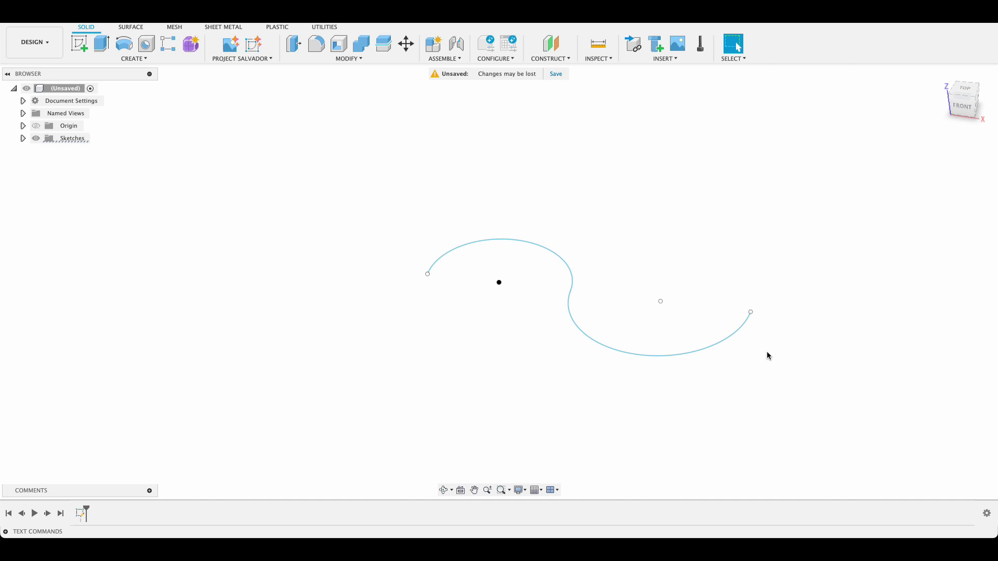
Create a plane along the S-curve, positioned at the curve's end.
click(561, 58)
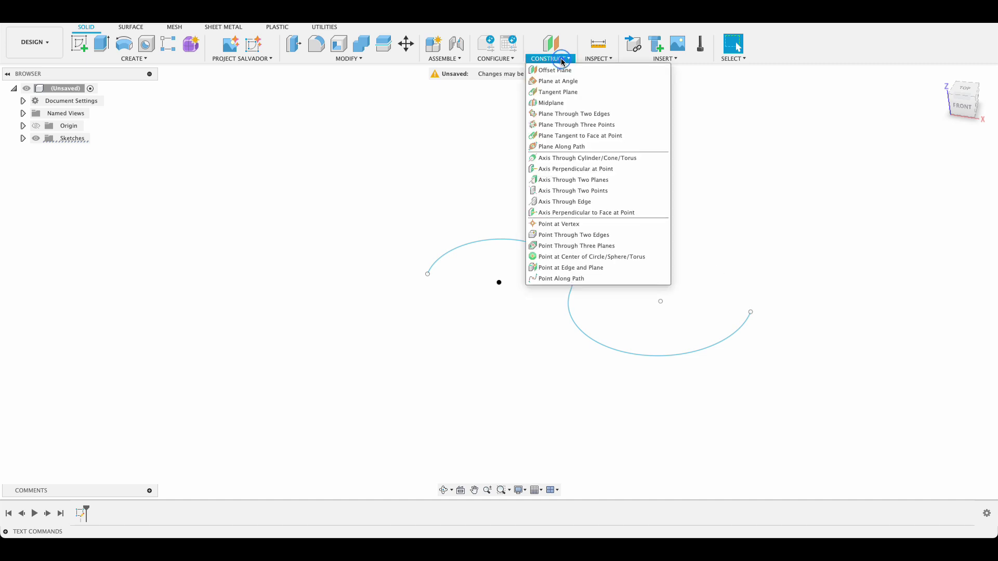
click(563, 147)
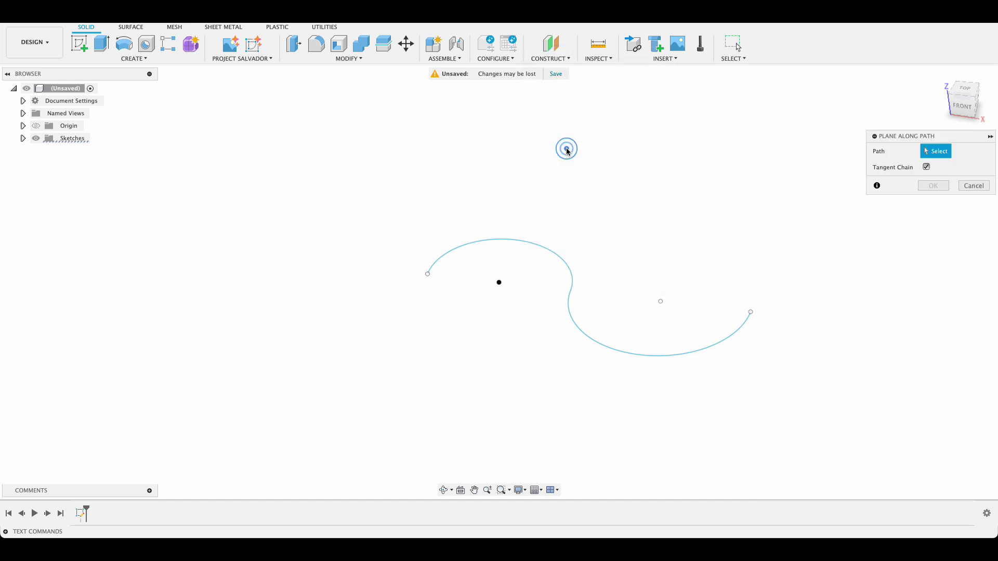
click(744, 322)
drag(745, 320, 749, 315)
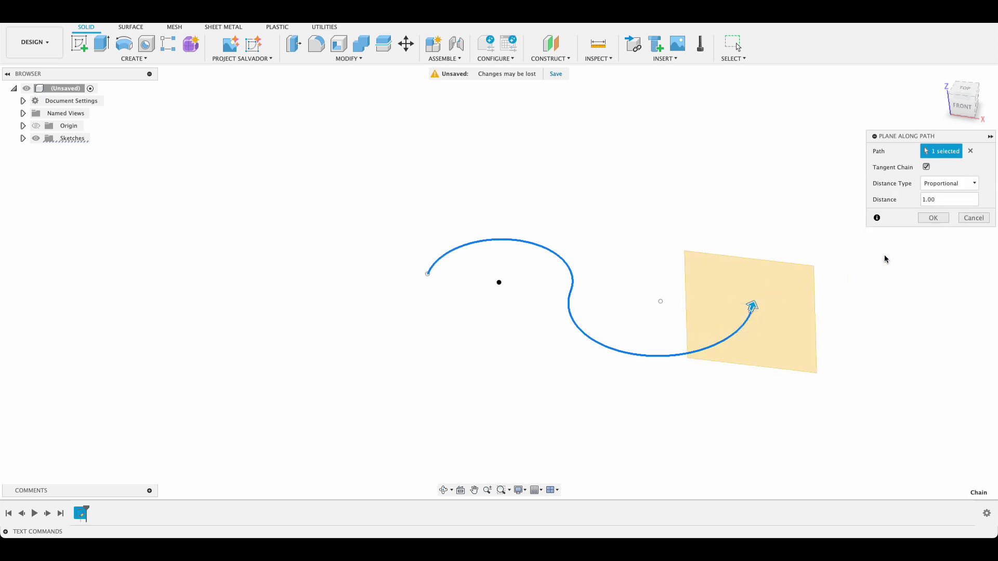
click(932, 219)
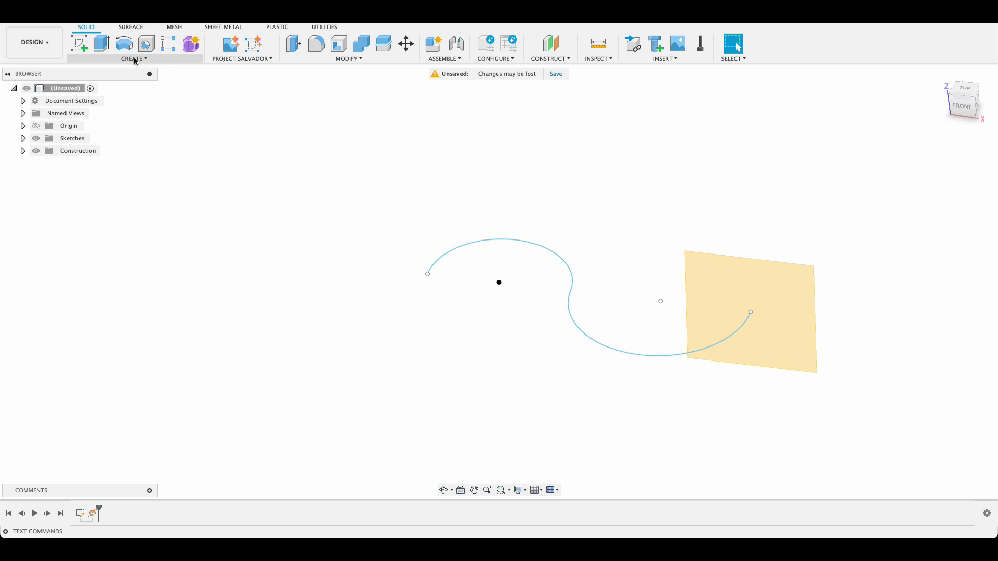
Sketch a 10 by 10 mm centre rectangle at the origin on that plane.
click(79, 43)
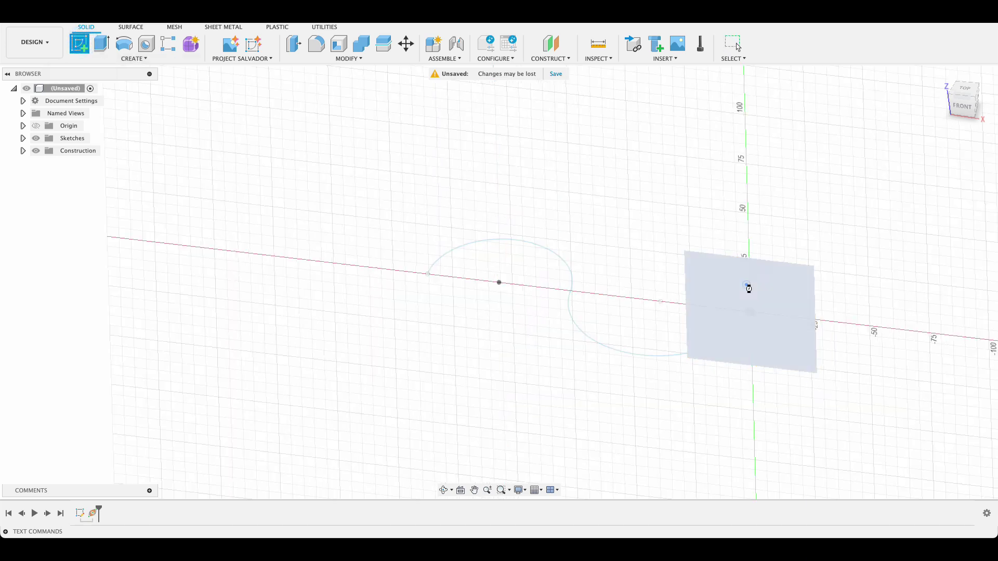
click(749, 289)
text(s)
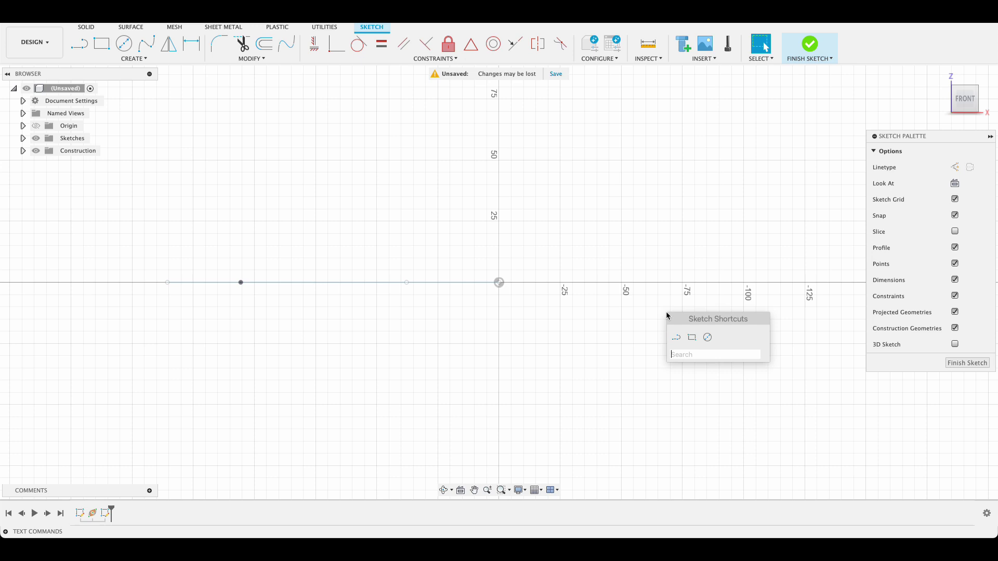
text(cen)
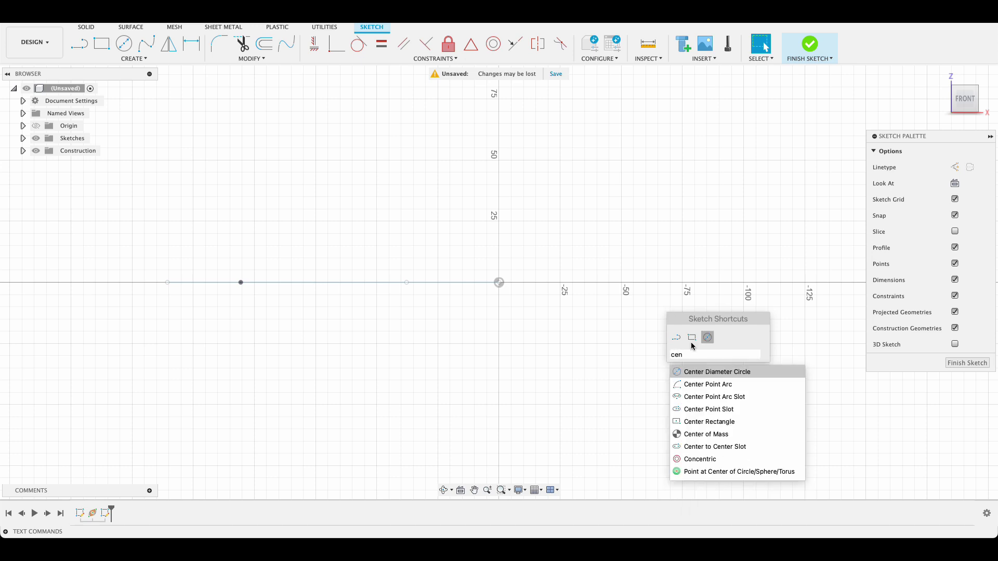
click(723, 422)
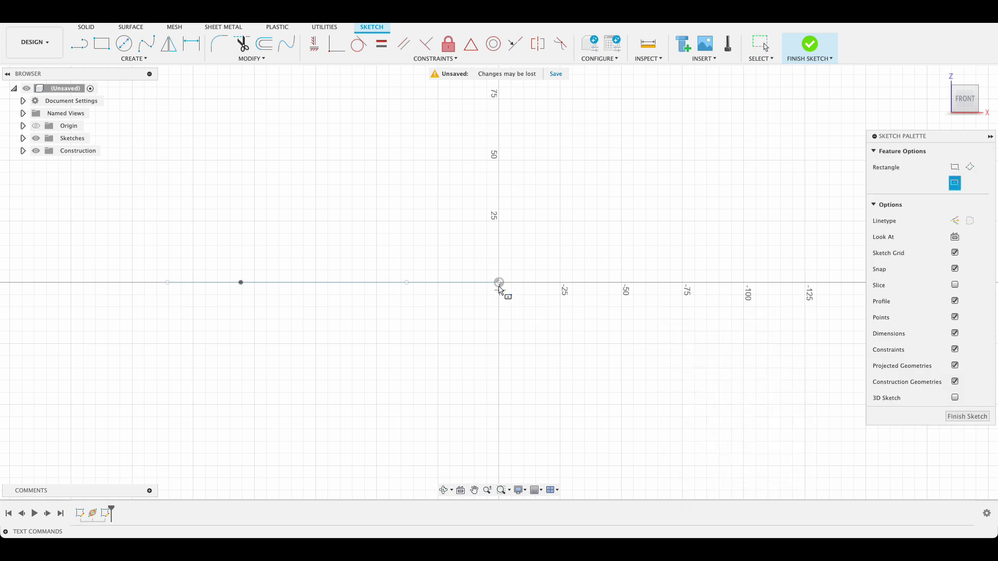
click(500, 284)
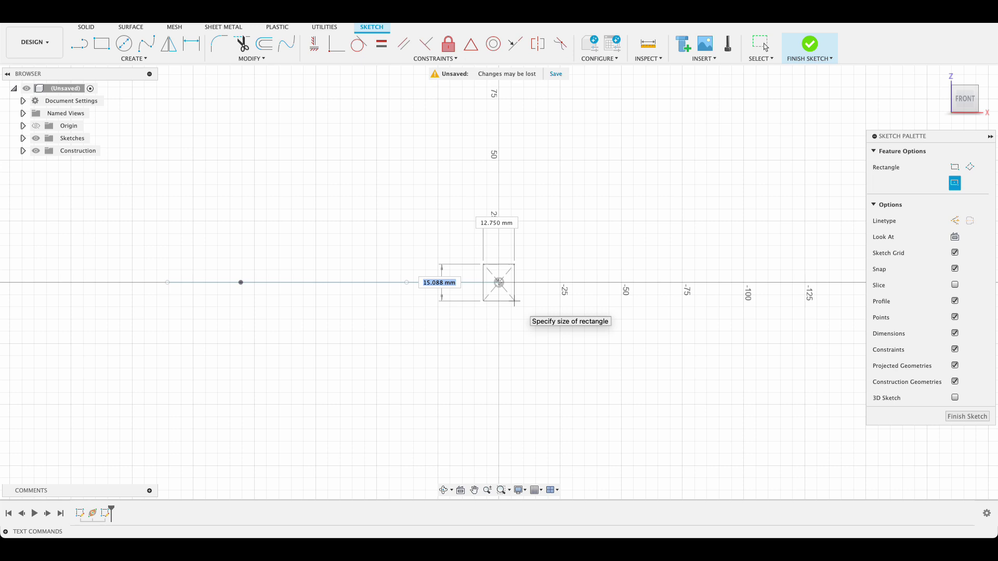
text(10)
key(Tab)
text(10)
key(Return)
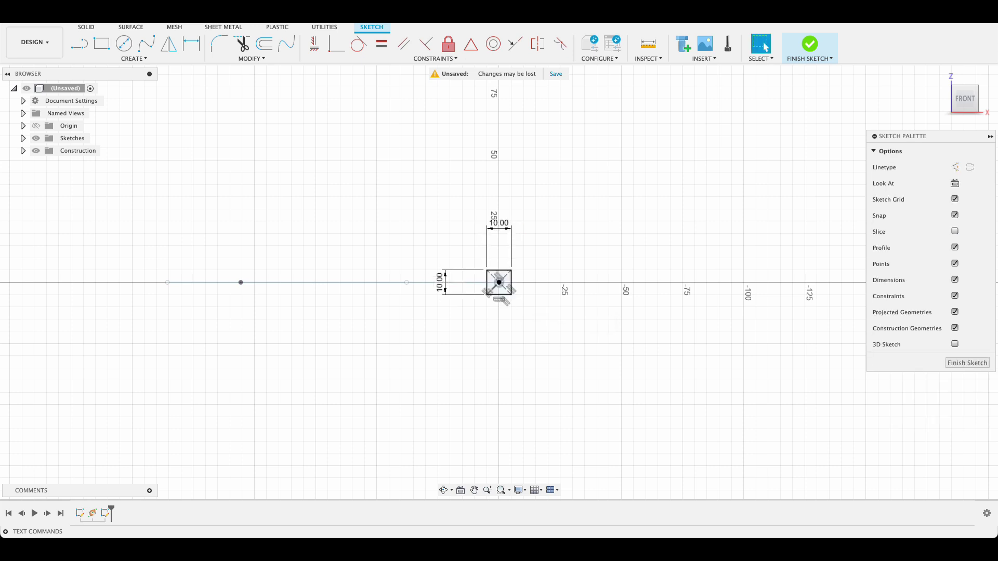
Sweep the 10 mm square profile along the S-curve path into a solid S-shaped body.
click(977, 366)
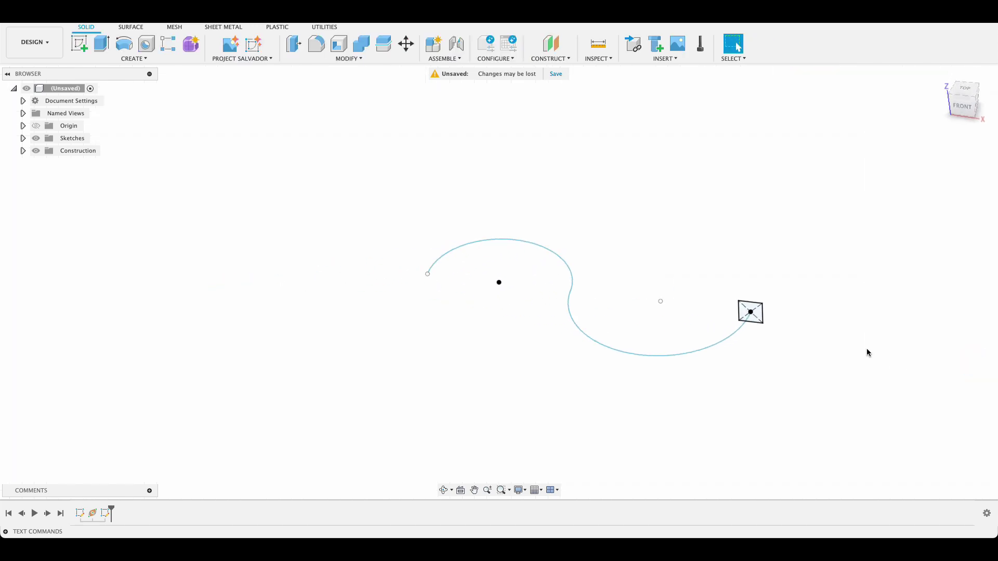
click(142, 58)
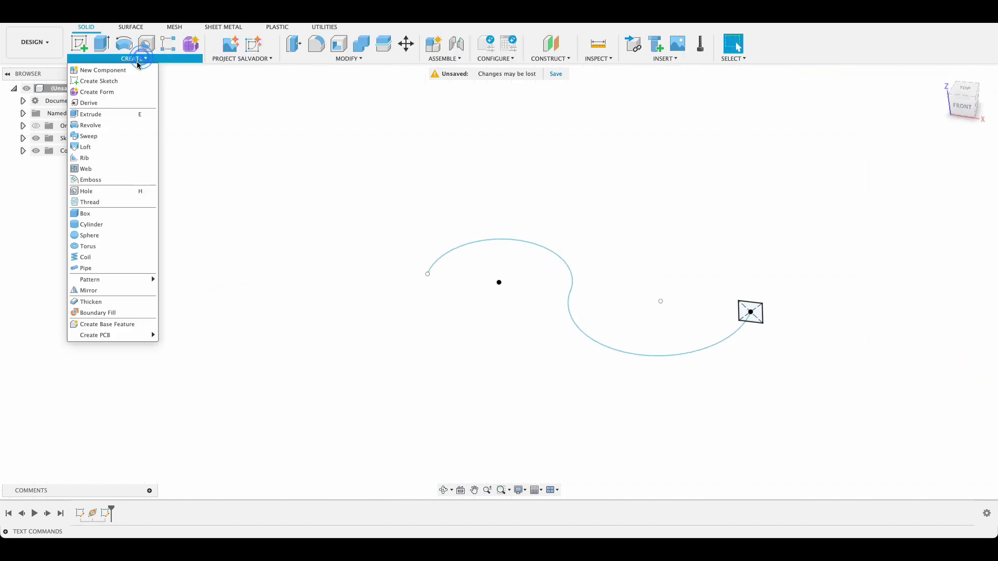
click(97, 136)
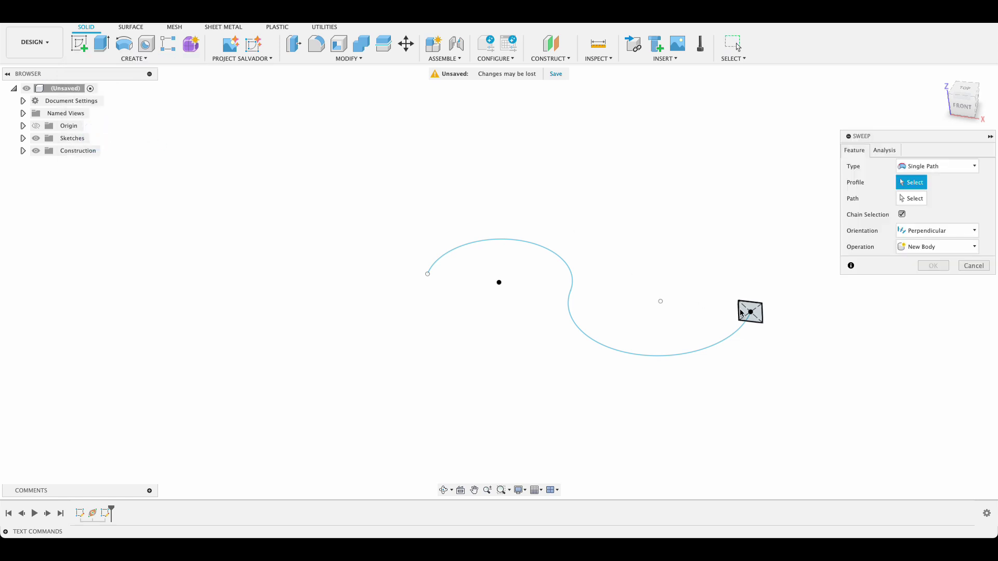
click(749, 315)
click(902, 200)
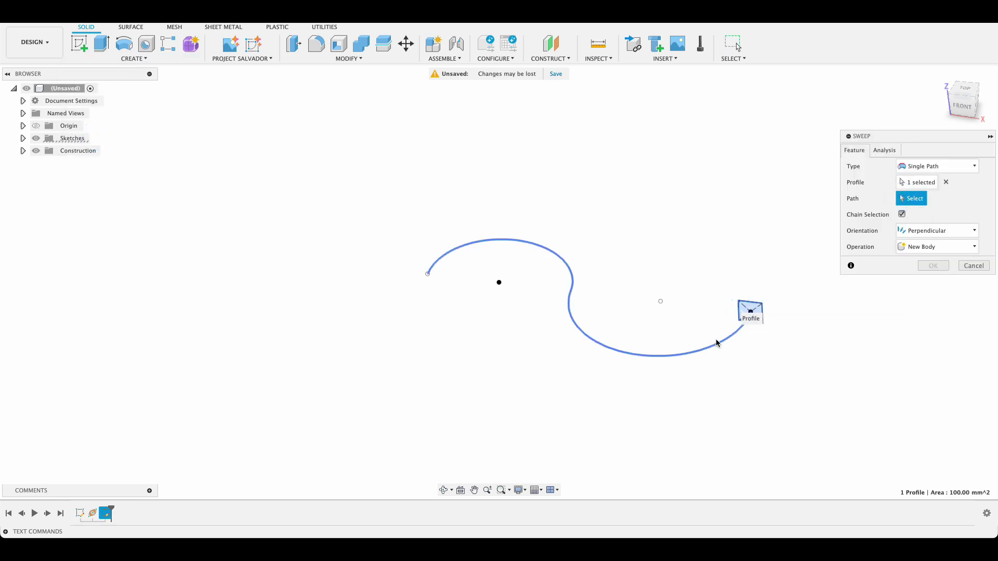
click(717, 344)
click(933, 314)
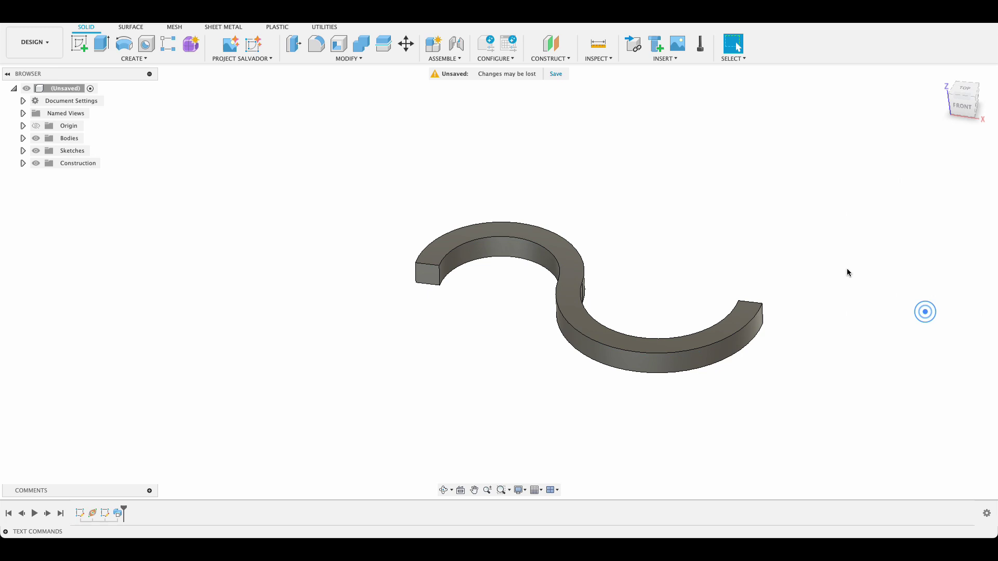
shift+middle_drag(925, 312, 842, 264)
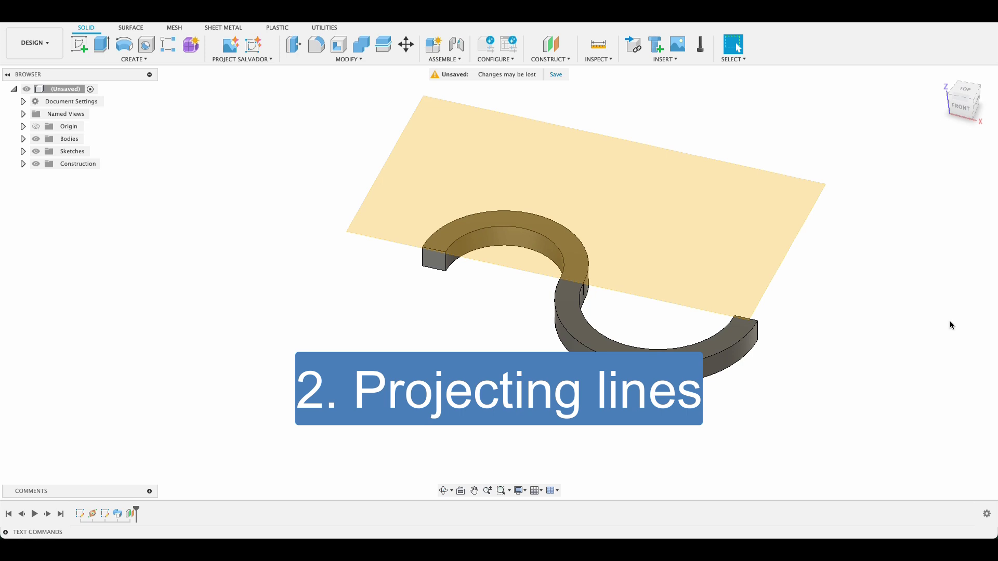
Project the S-body's end edges and lower outer arc into a sketch on the horizontal plane.
click(79, 45)
click(560, 195)
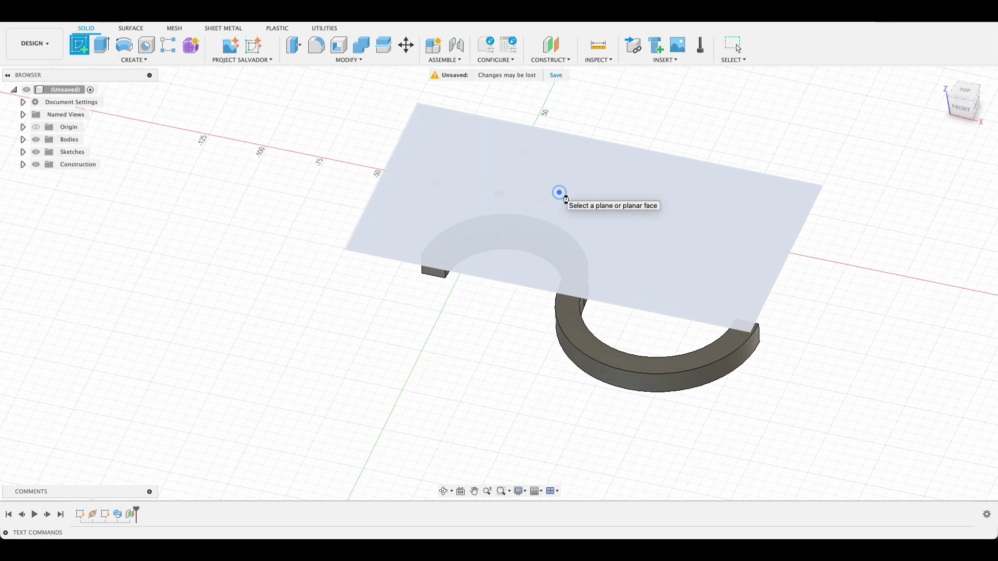
click(560, 196)
key(p)
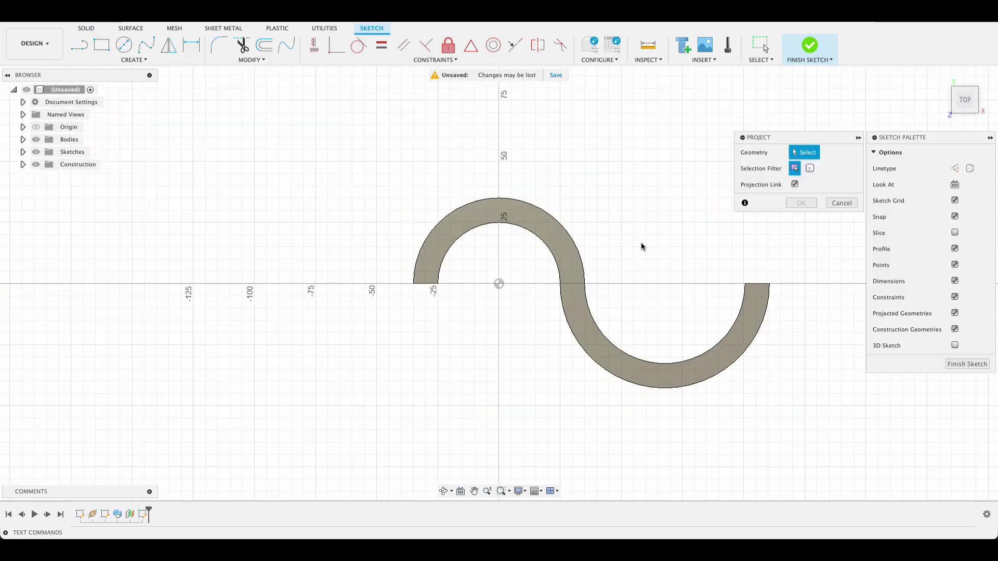
click(765, 286)
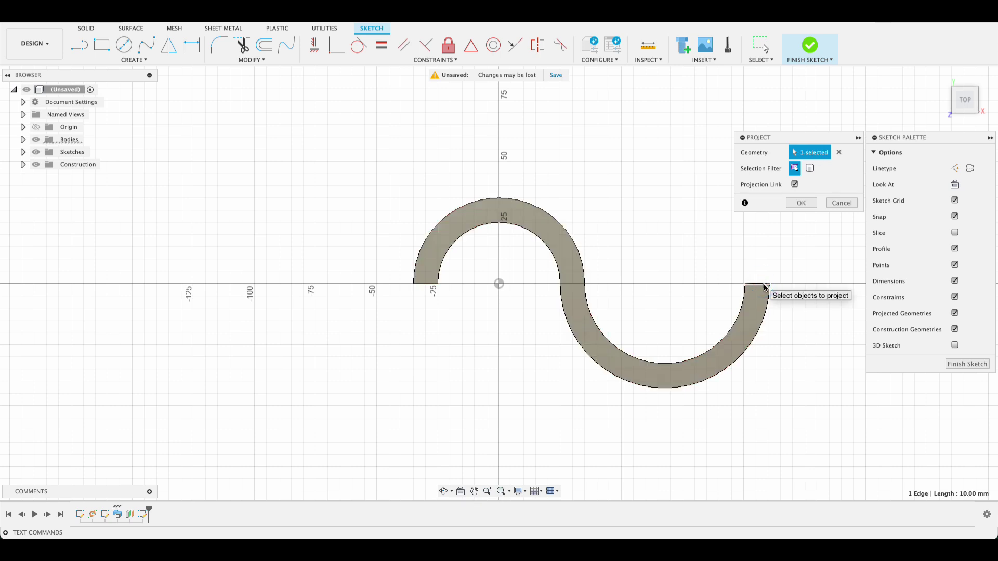
click(758, 330)
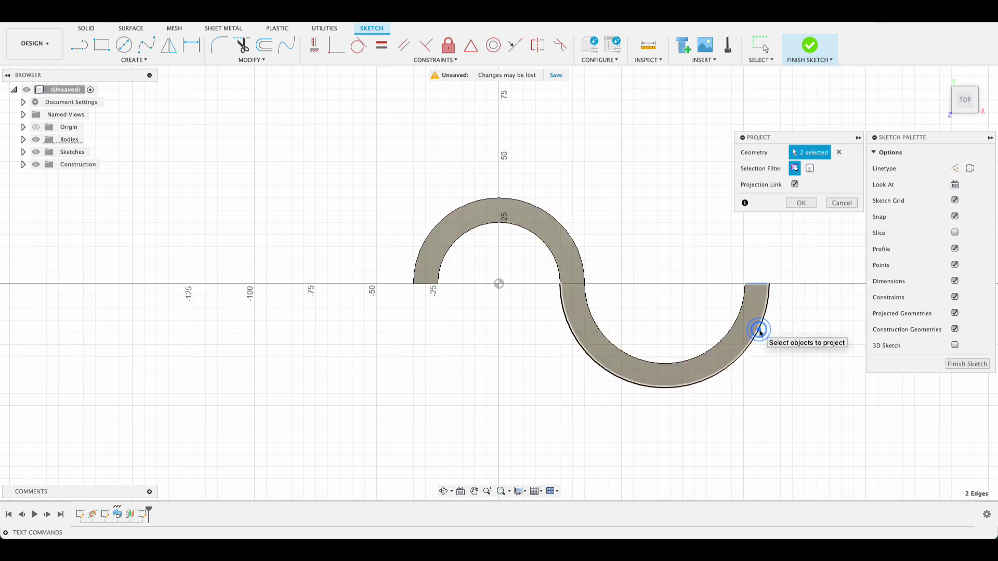
click(437, 285)
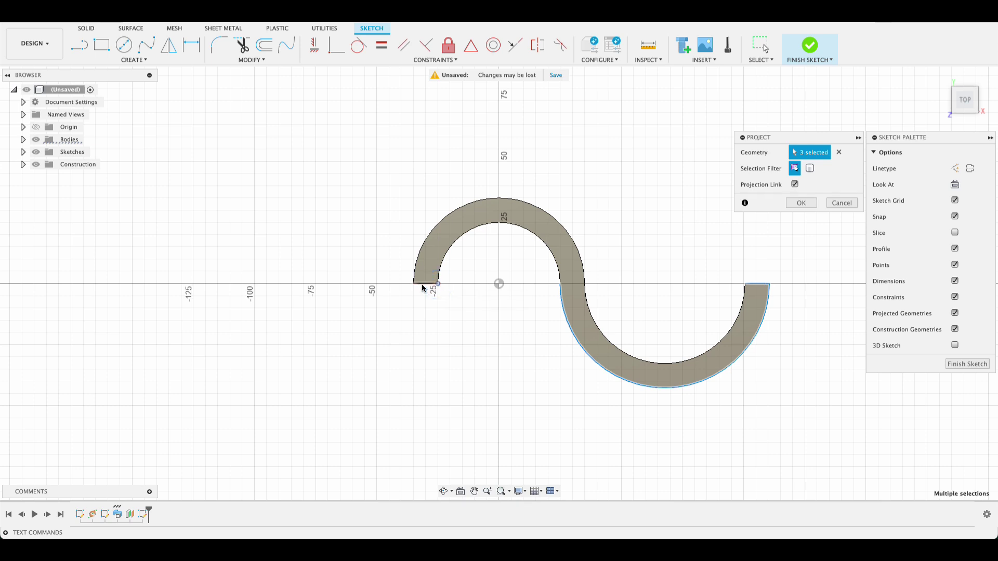
click(425, 284)
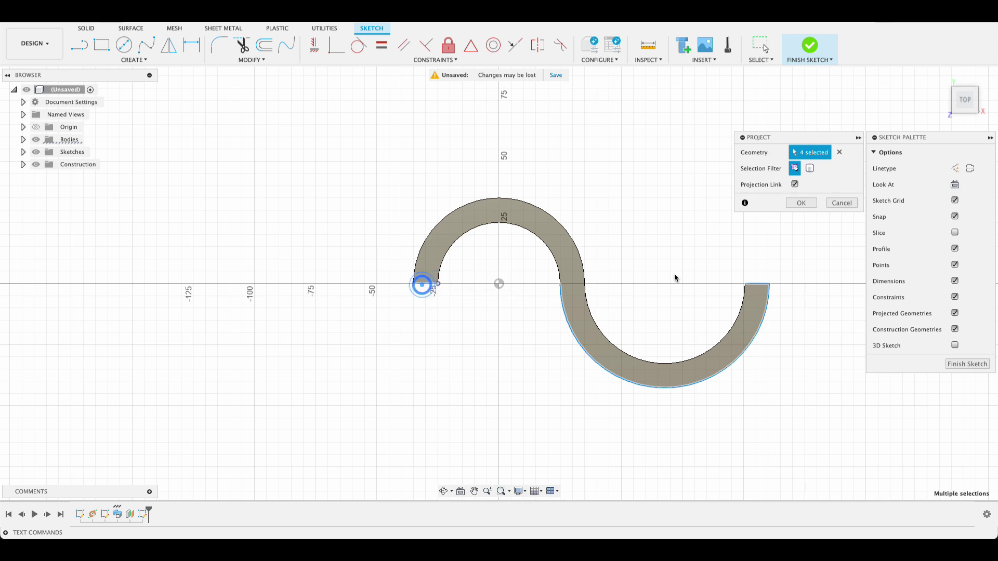
click(799, 204)
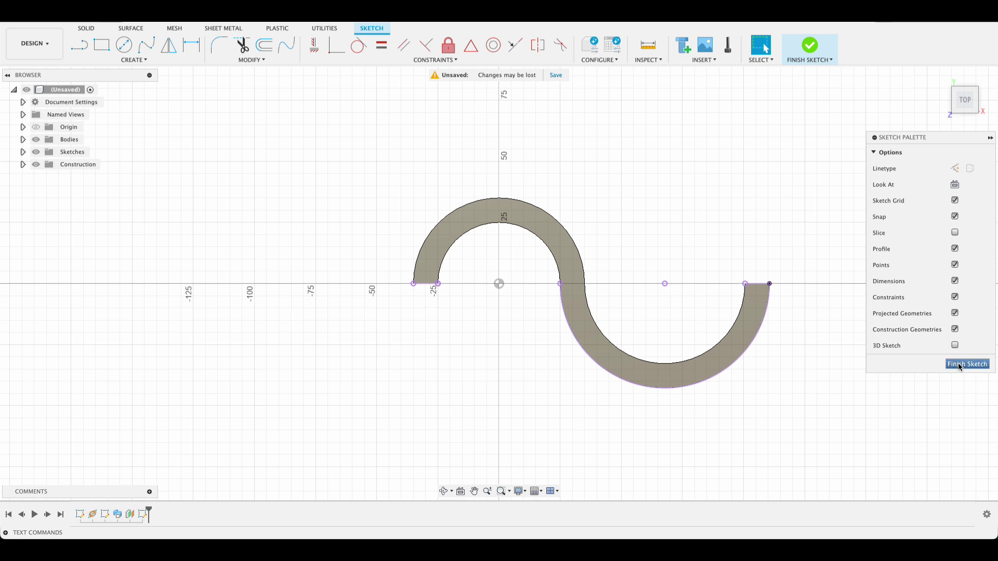
click(36, 139)
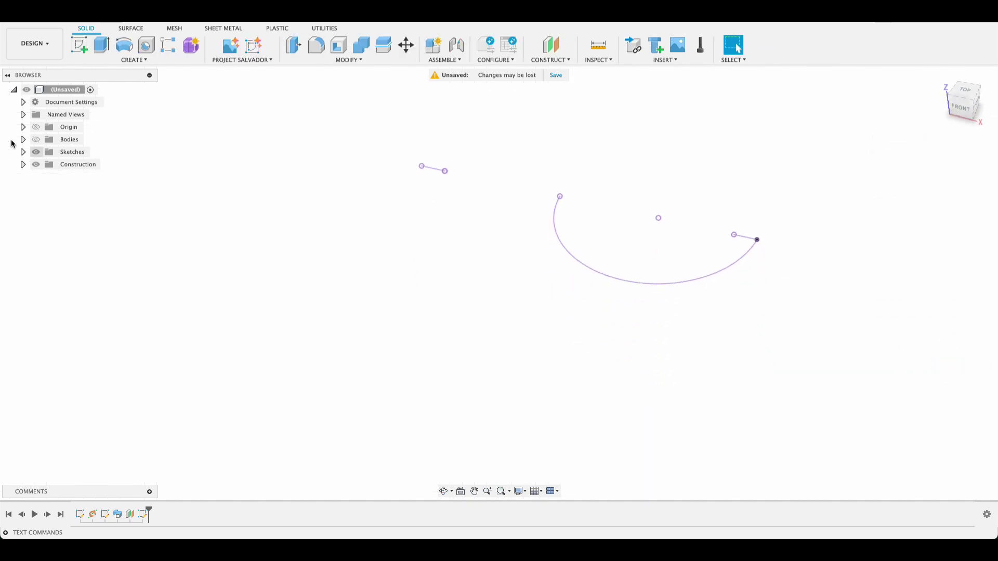
click(35, 140)
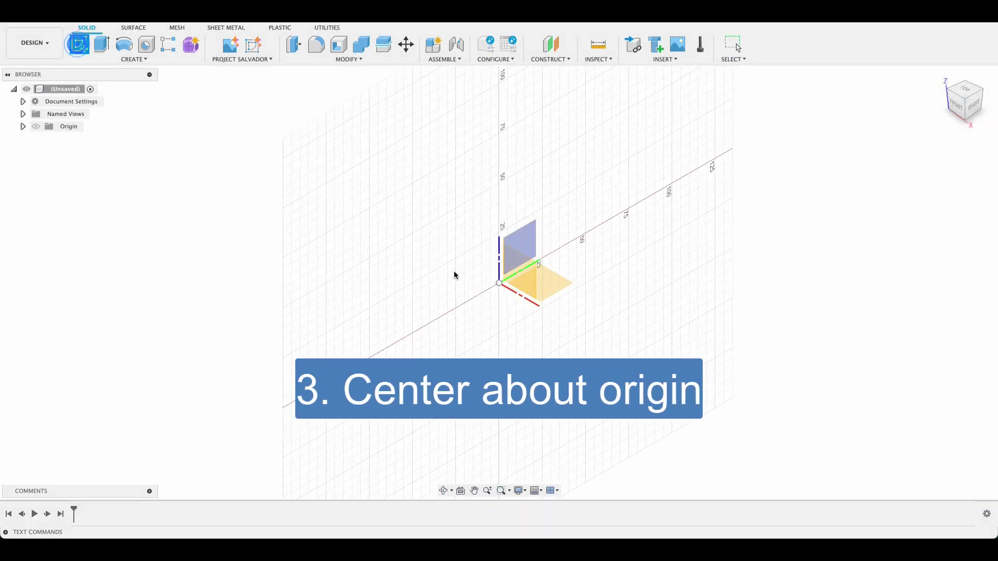
Sketch a 66 by 42 mm rectangle centred on the origin of the ground plane.
click(543, 289)
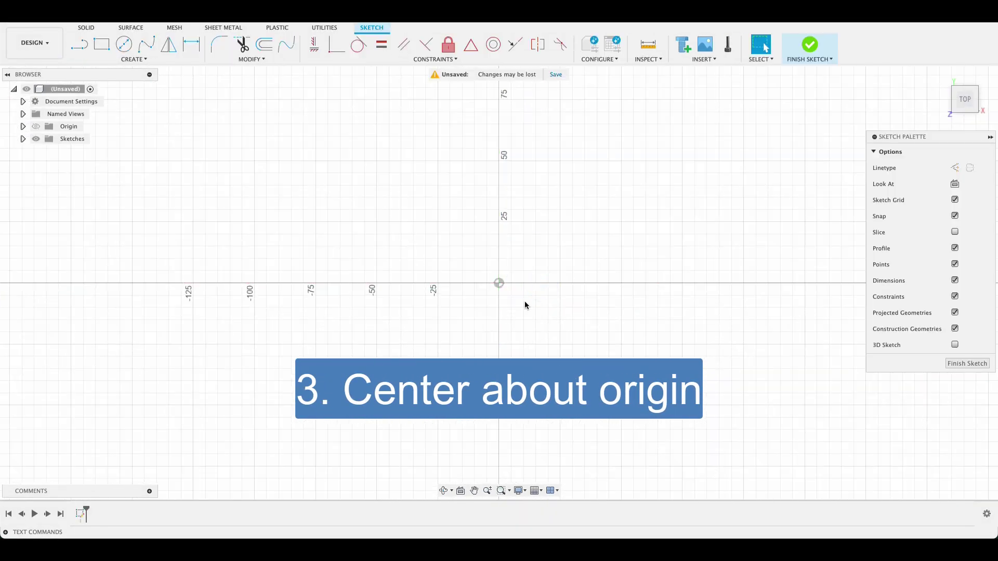
click(149, 60)
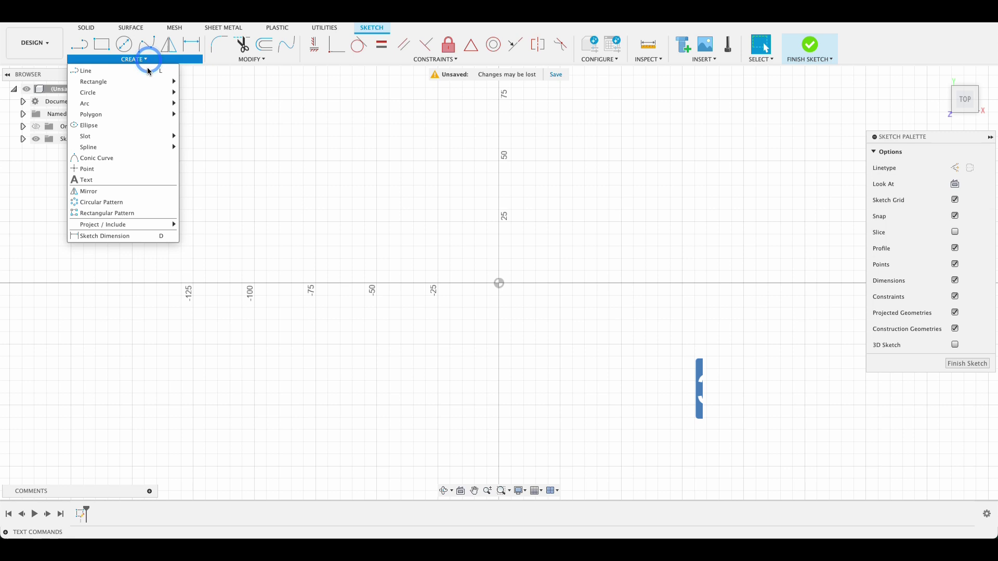
mouse_move(159, 102)
mouse_move(156, 82)
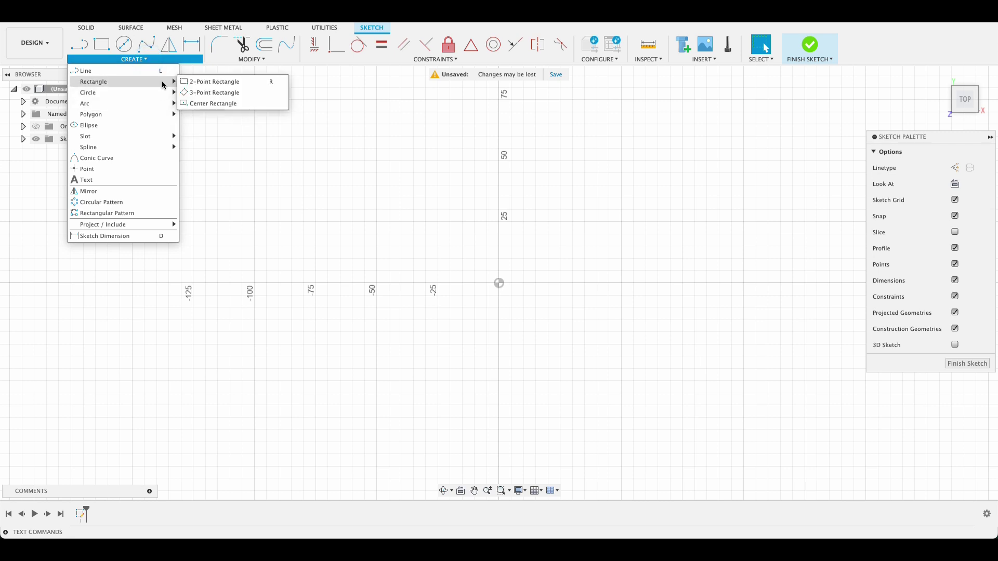
click(211, 102)
click(499, 283)
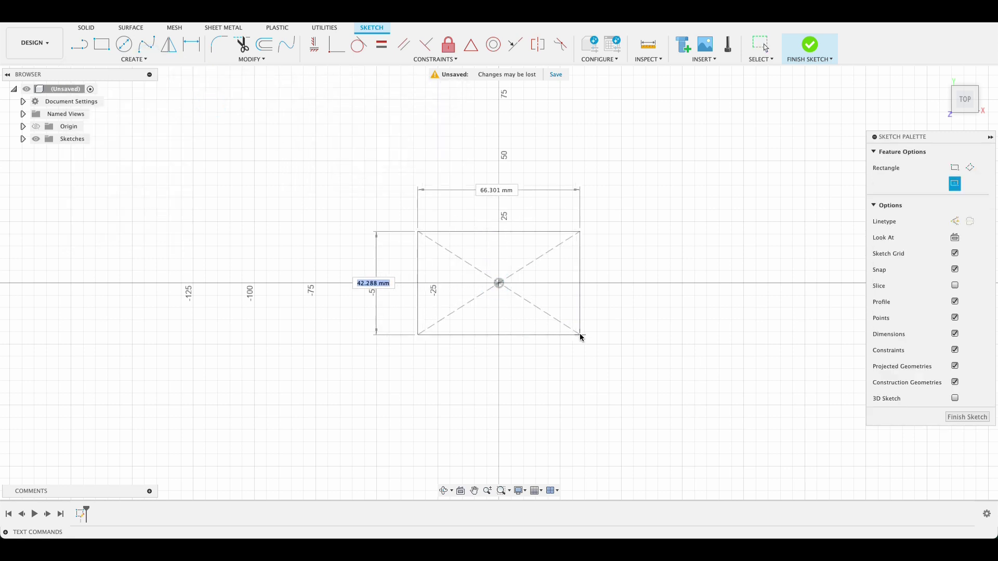
click(580, 334)
key(Escape)
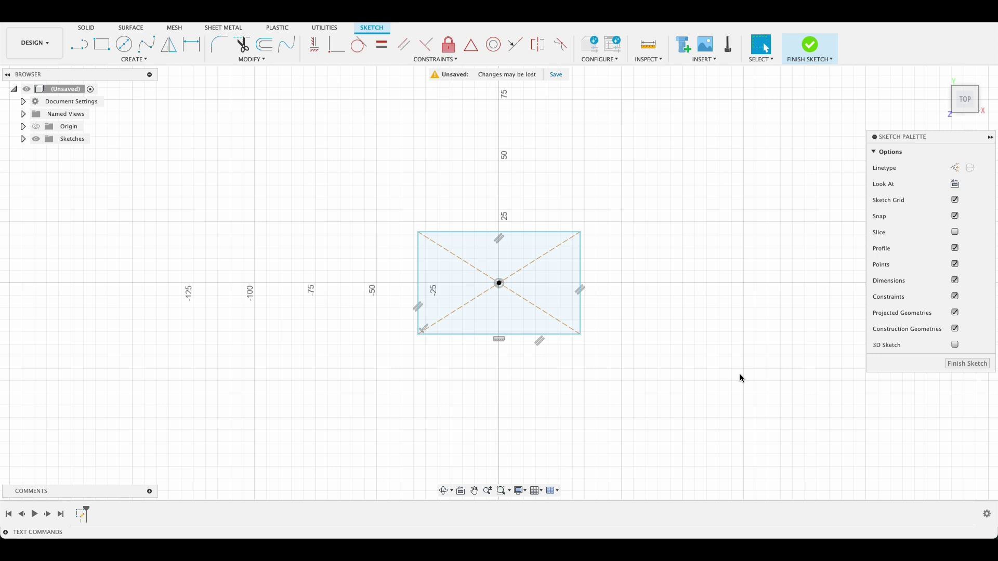
Draw a small corner rectangle attached to the large rectangle's right edge.
key(r)
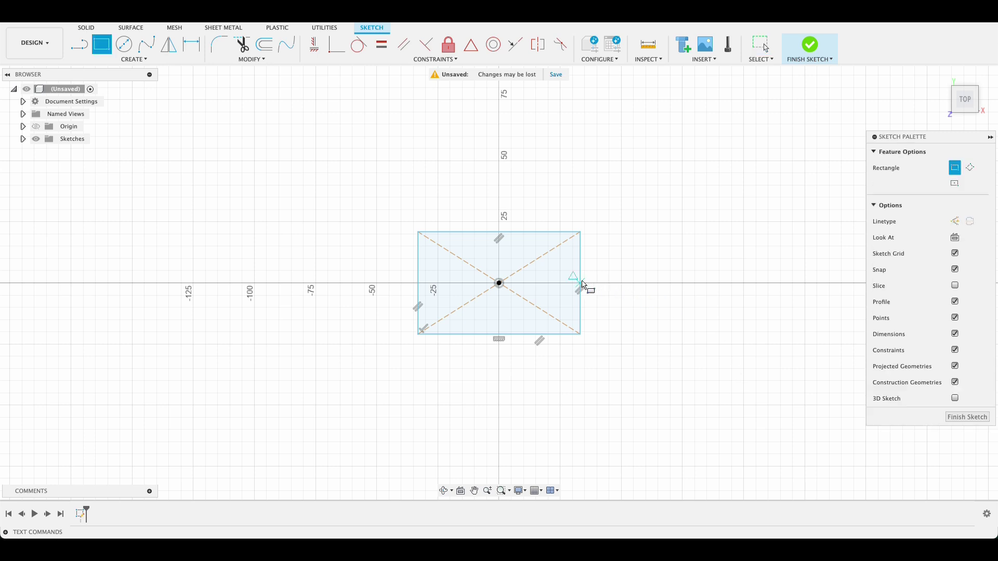
click(581, 281)
click(646, 259)
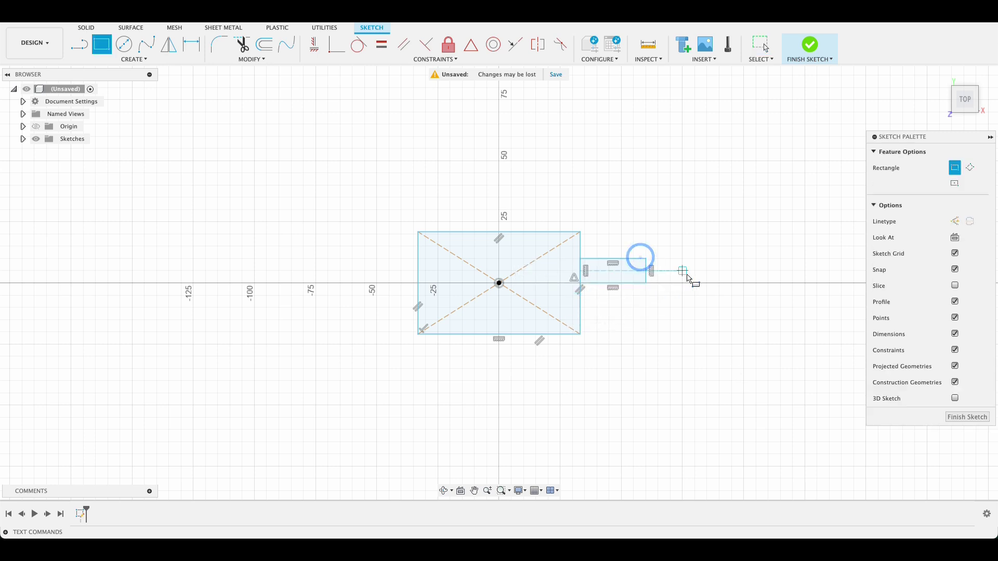
key(Escape)
Draw a vertical construction line running up from the rectangle's centre.
key(l)
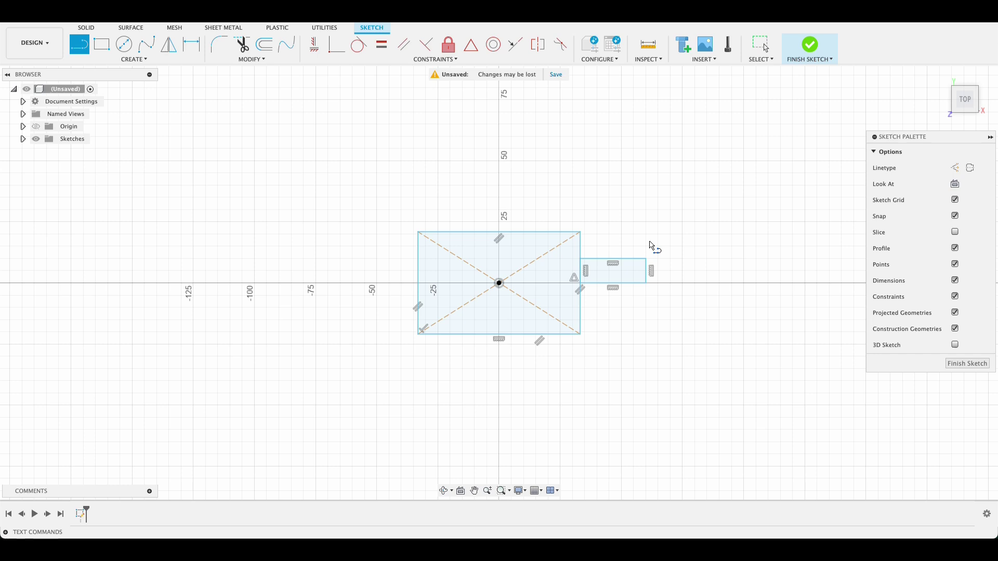
key(x)
click(499, 283)
click(499, 167)
key(Escape)
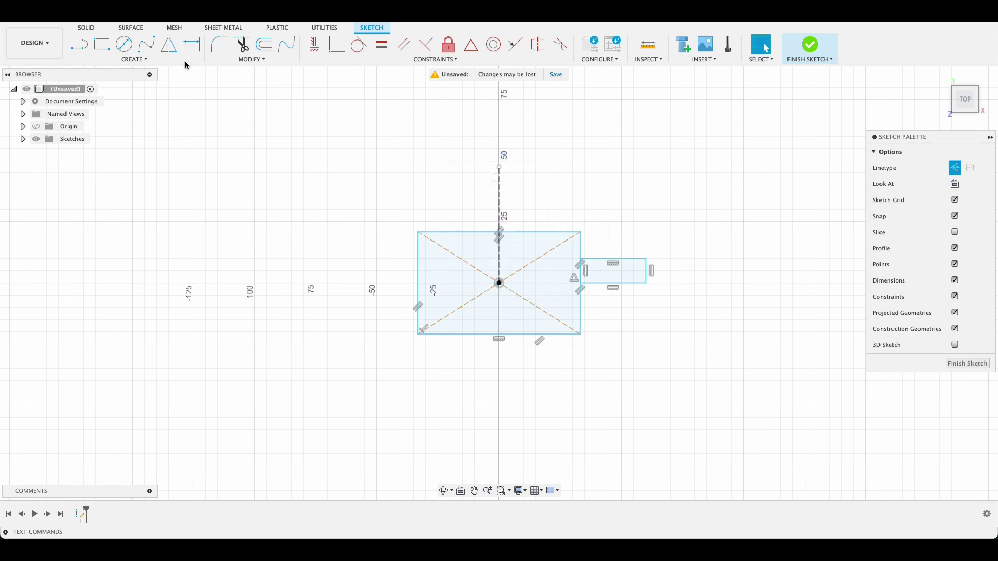
Mirror the small rectangle's three edges across the vertical construction line to the left side.
click(134, 59)
click(136, 190)
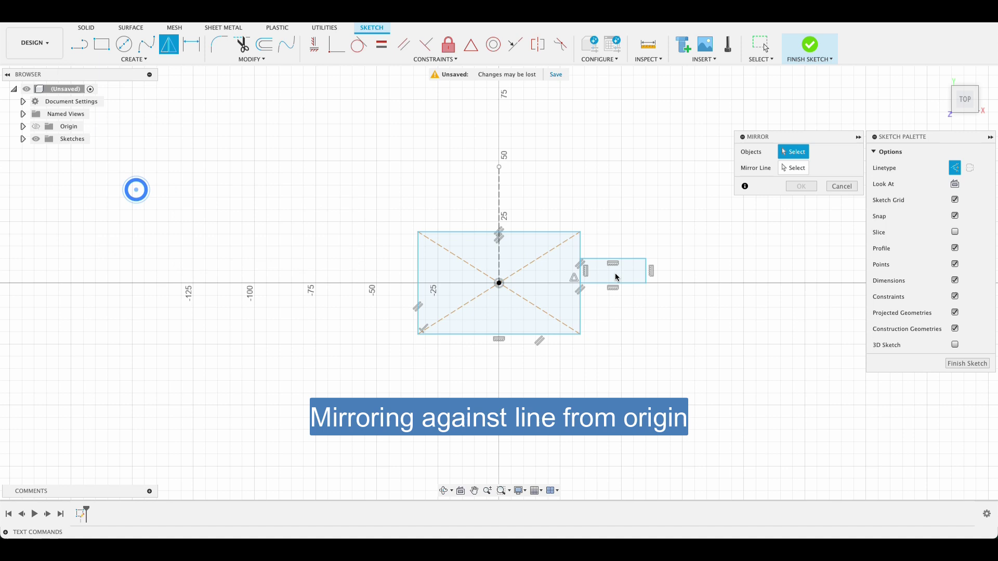
click(622, 282)
click(646, 273)
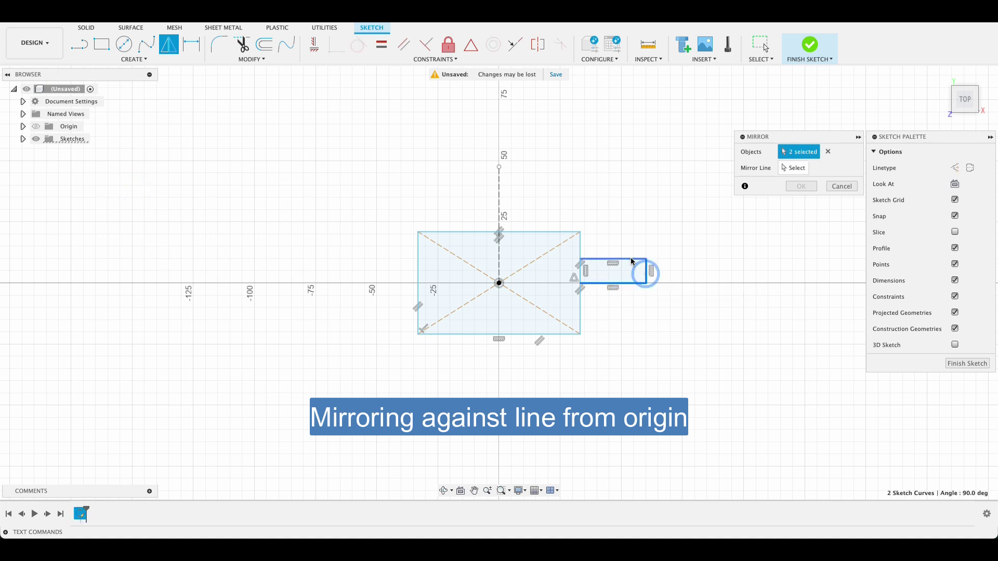
click(632, 261)
click(785, 168)
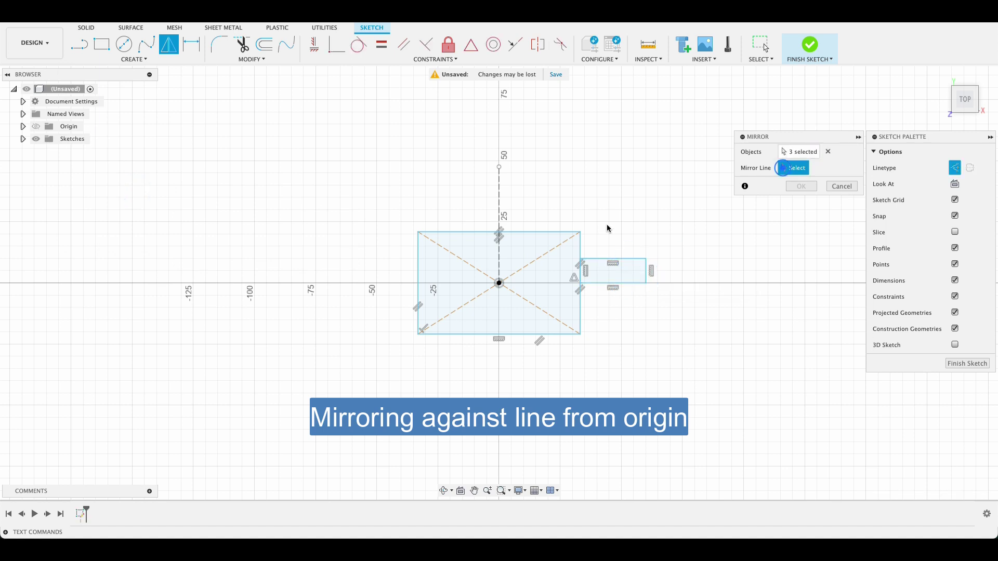
click(499, 203)
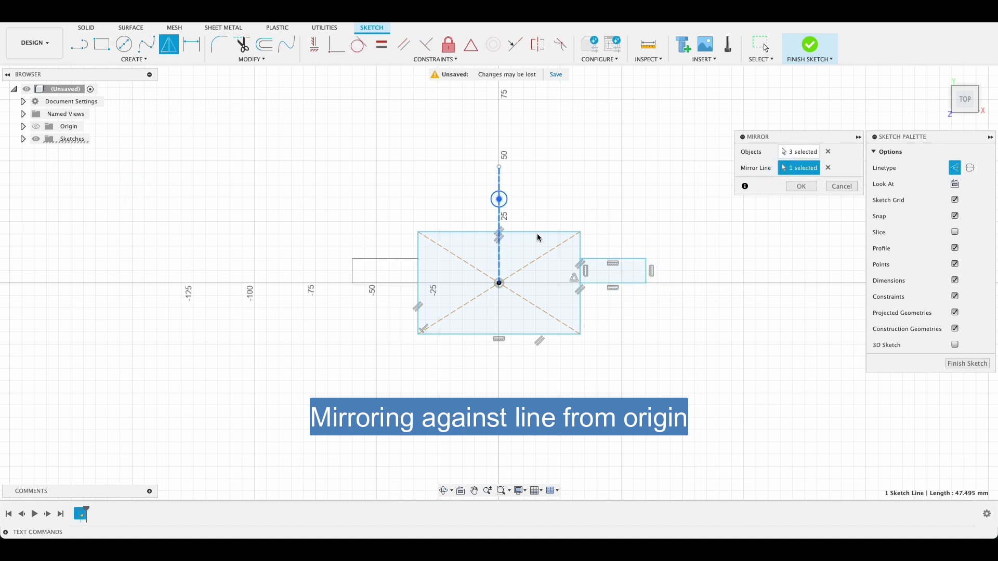
click(793, 187)
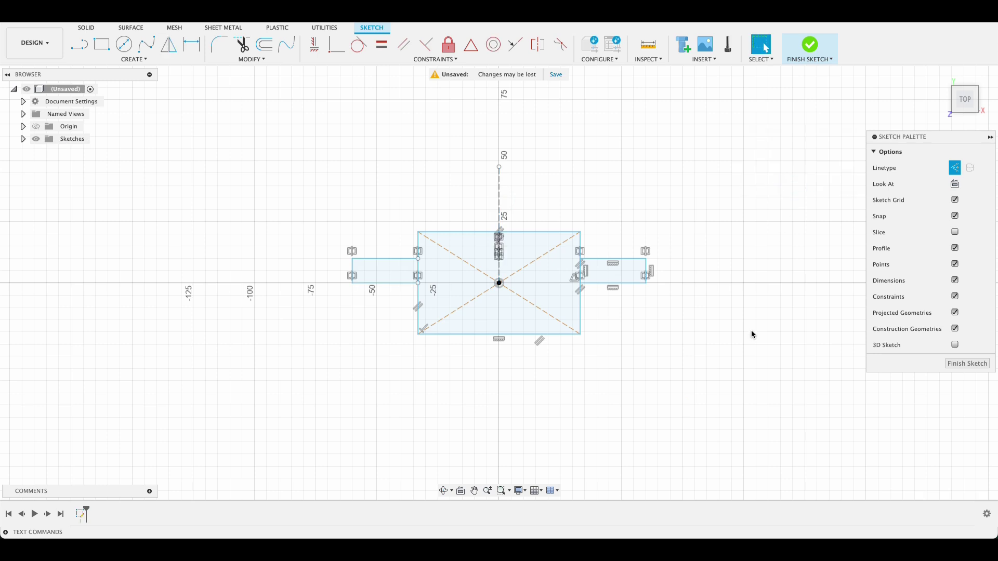
Dimension the origin-to-right-corner horizontal distance as 25 mm.
key(d)
click(580, 335)
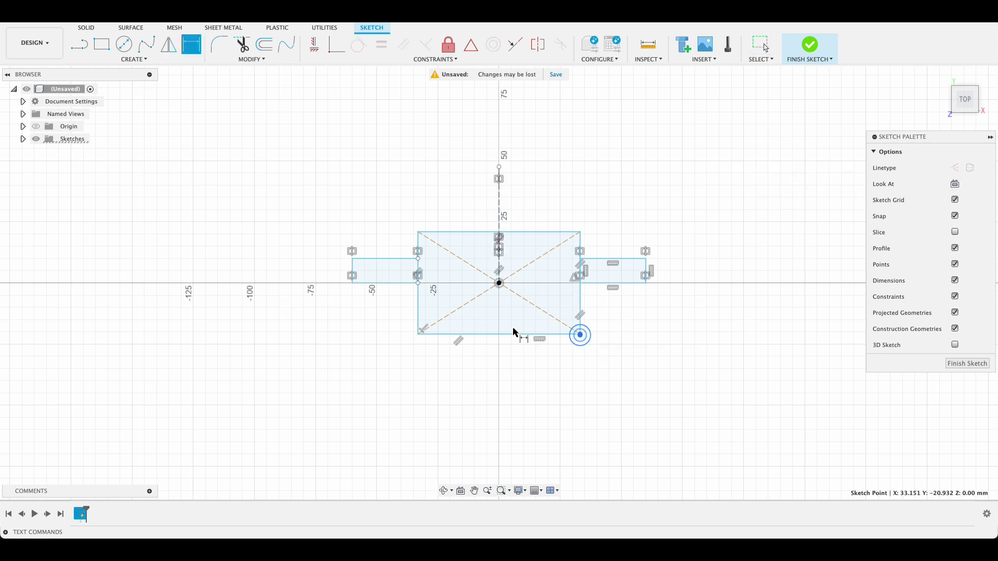
click(499, 283)
click(531, 379)
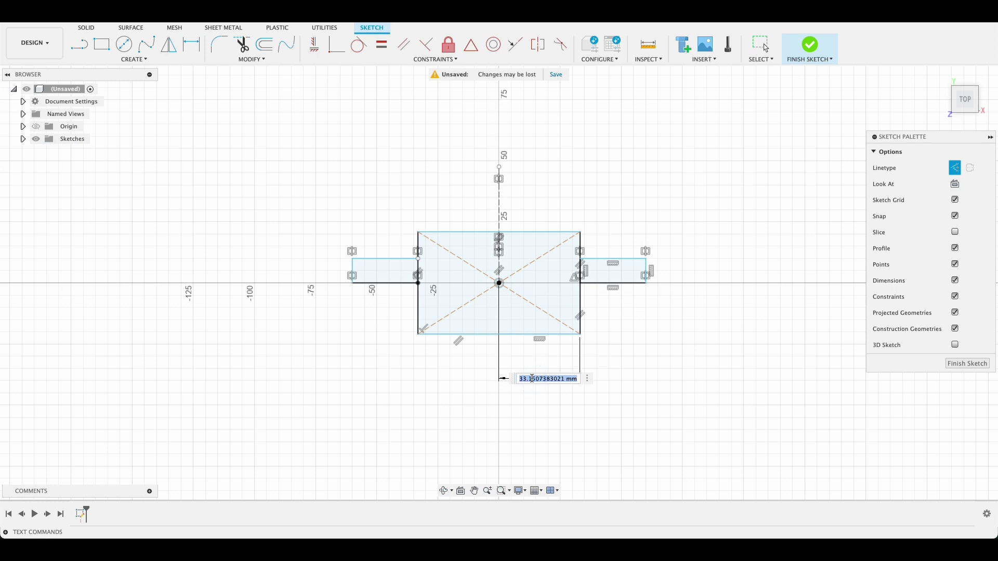
text(25)
key(Return)
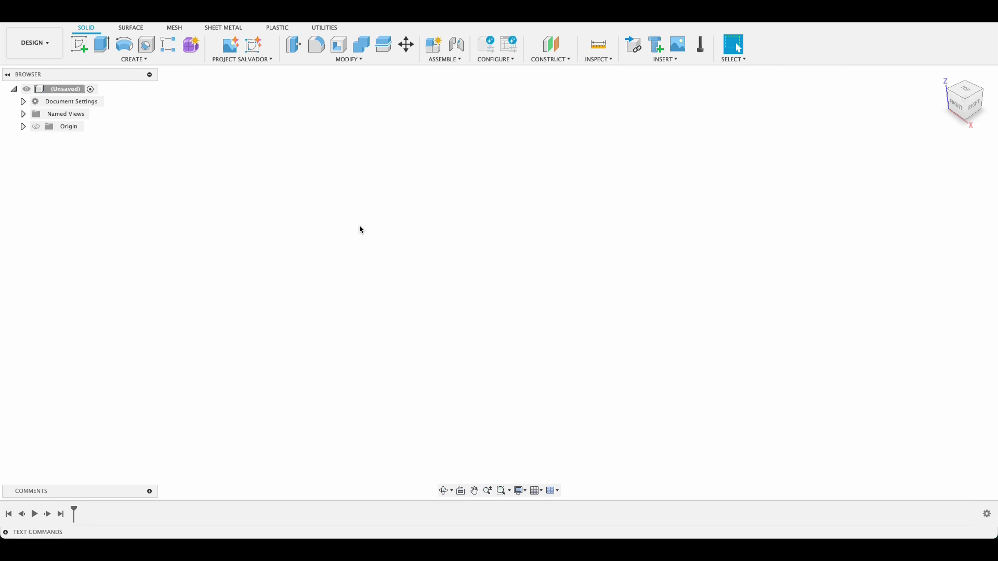
Sketch a 100 by 50 mm centre rectangle at the origin on the XY plane.
click(78, 43)
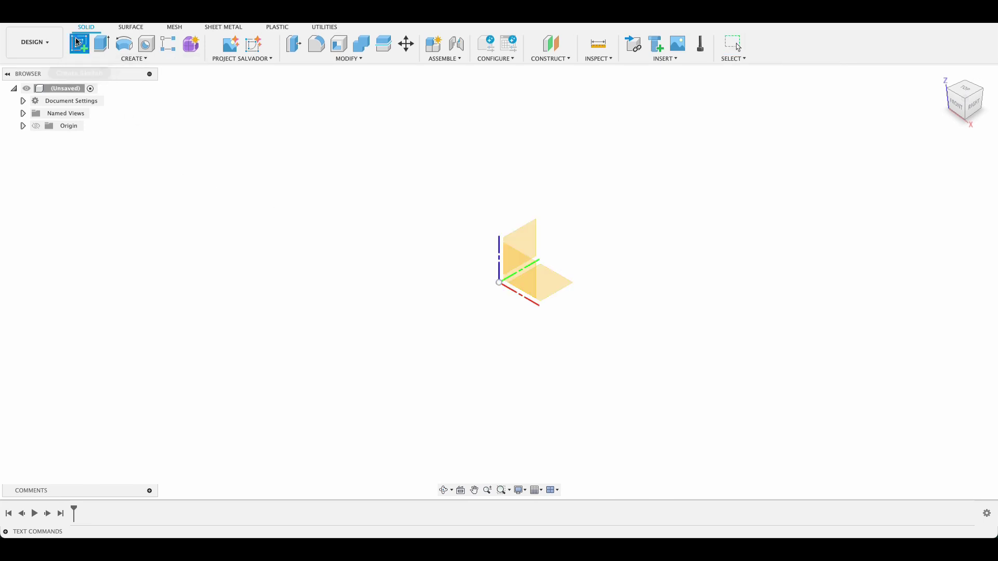
click(550, 287)
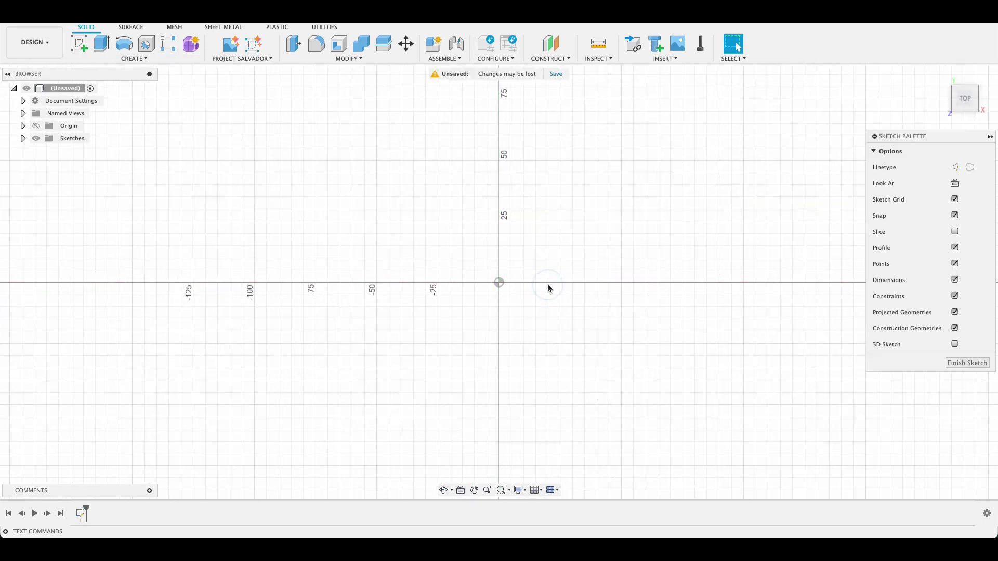
text(scen)
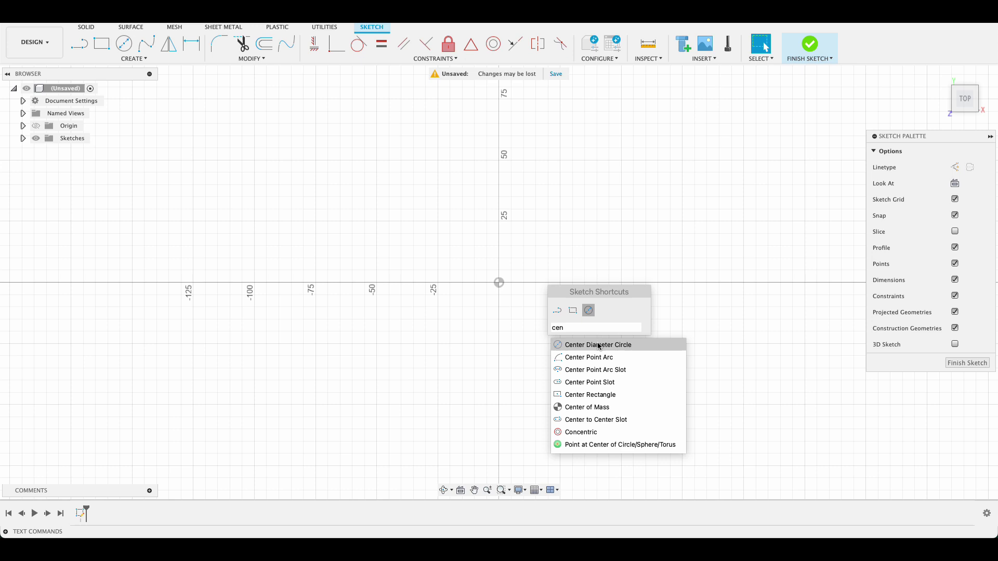
click(596, 395)
click(499, 282)
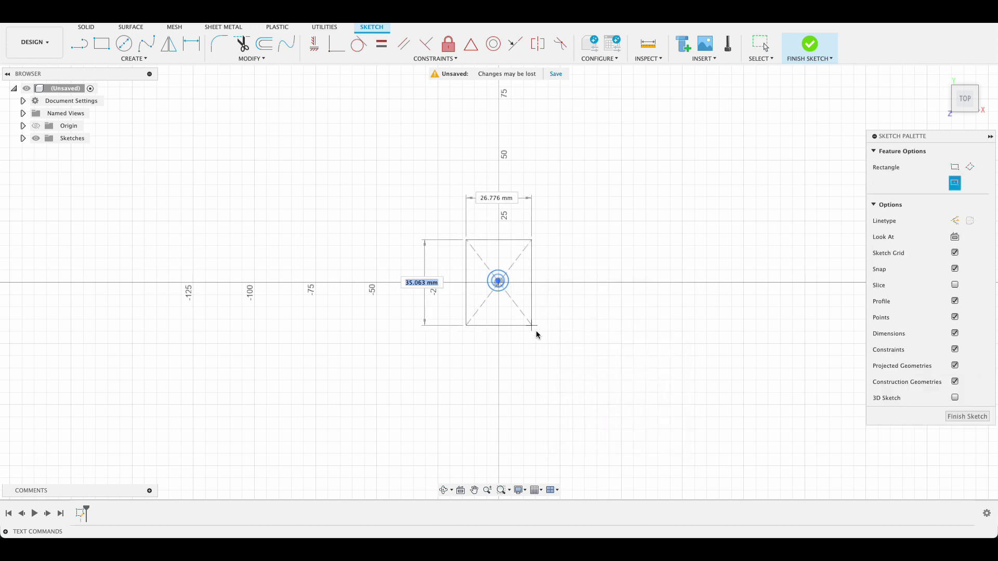
text(1)
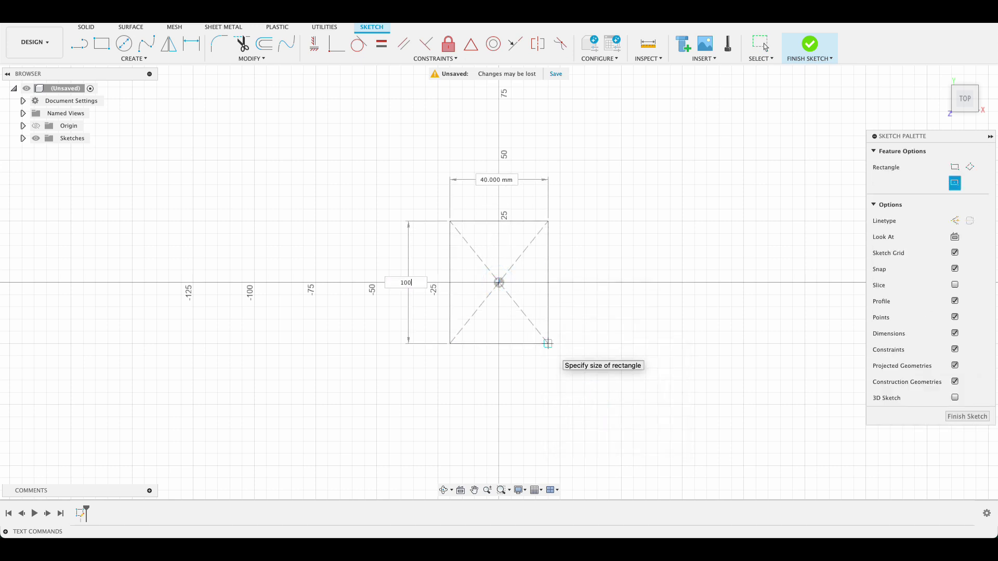
text(00)
key(Tab)
text(50)
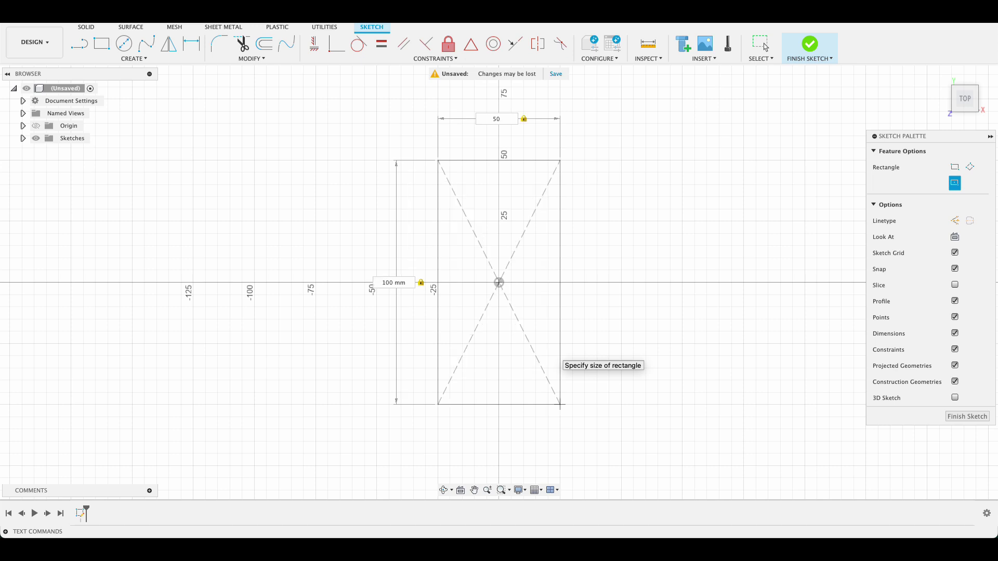
click(763, 43)
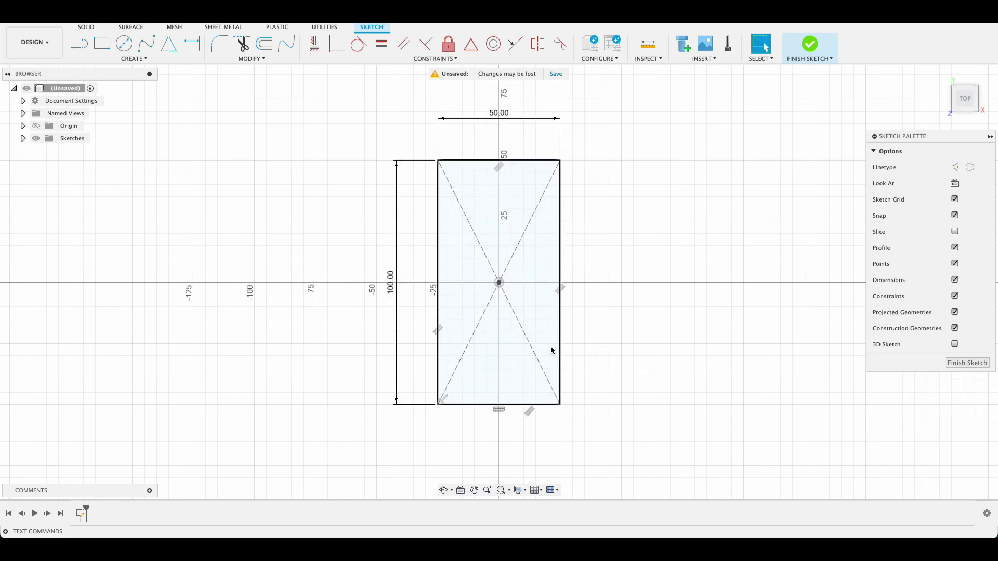
click(968, 363)
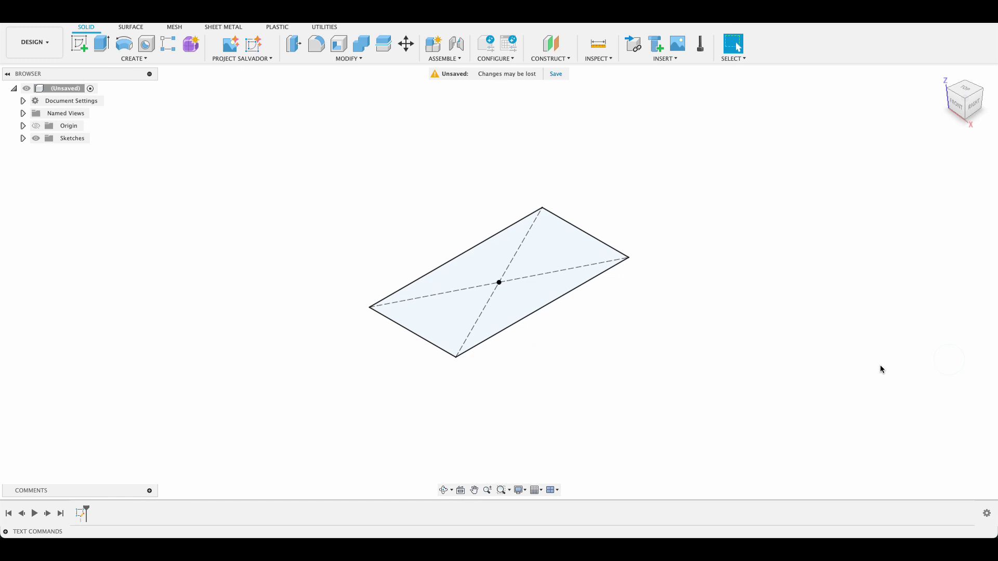
Extrude the rectangle 50 mm into a solid box.
click(101, 43)
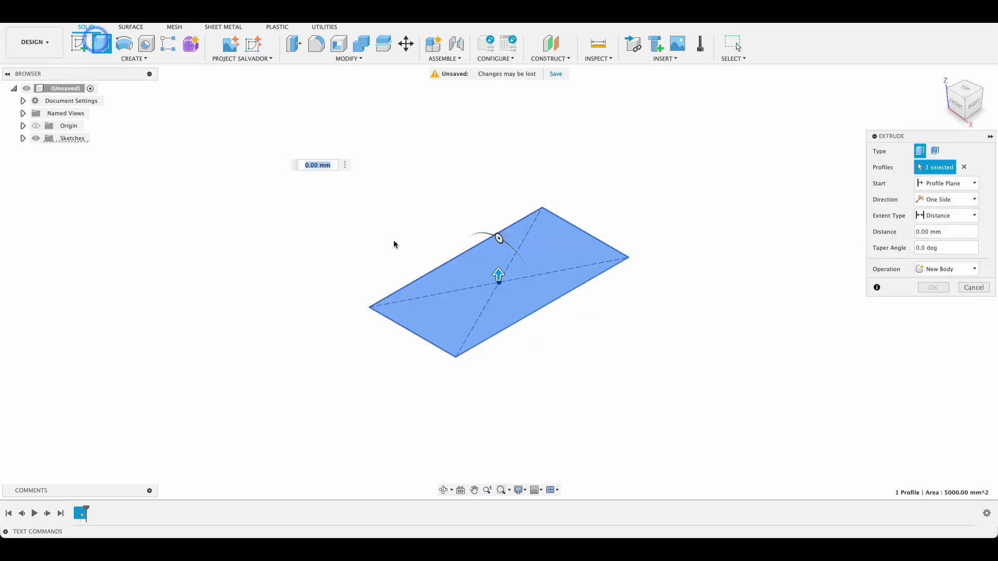
text(50)
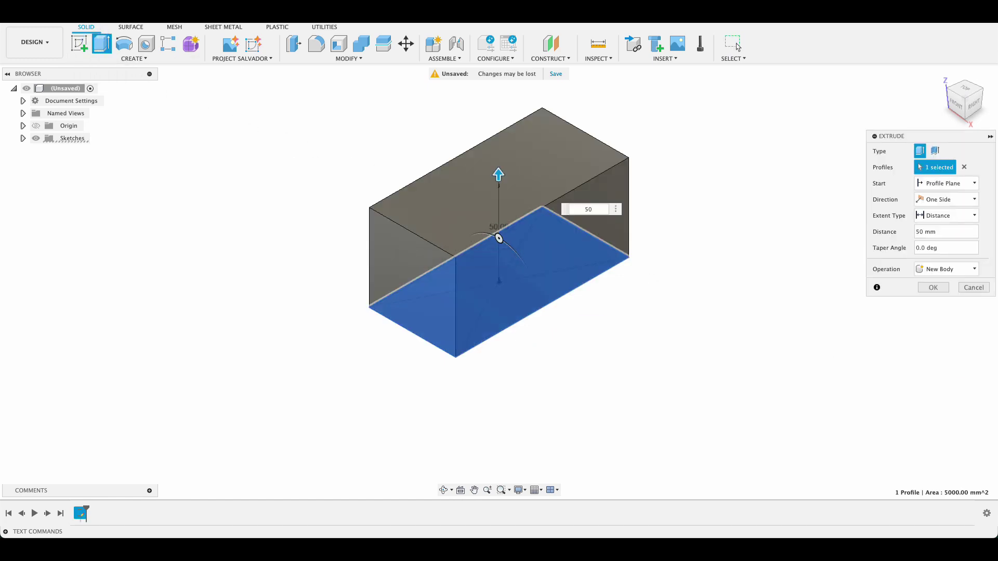
key(Return)
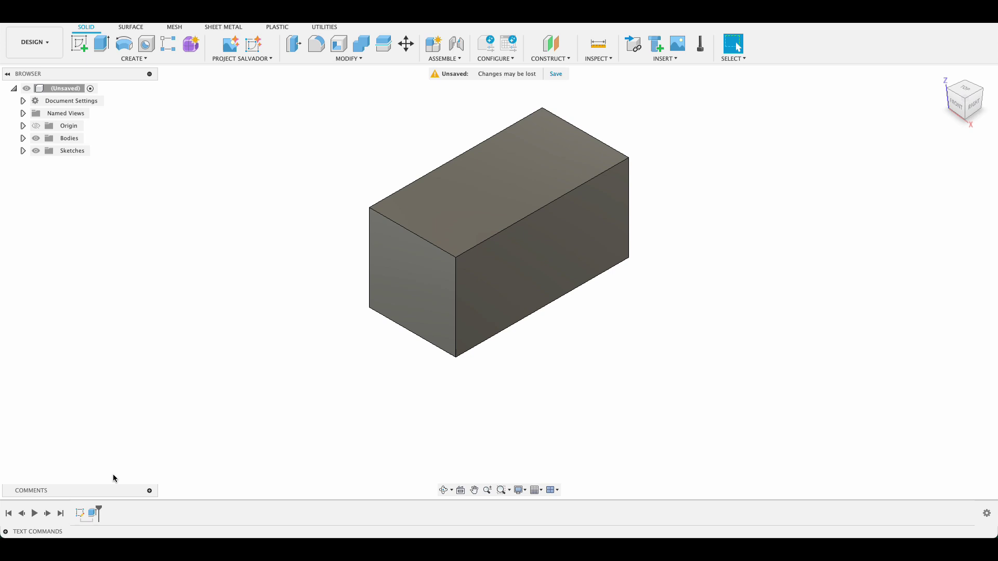
Make the rectangle's width a formula equal to half the height dimension.
double_click(80, 513)
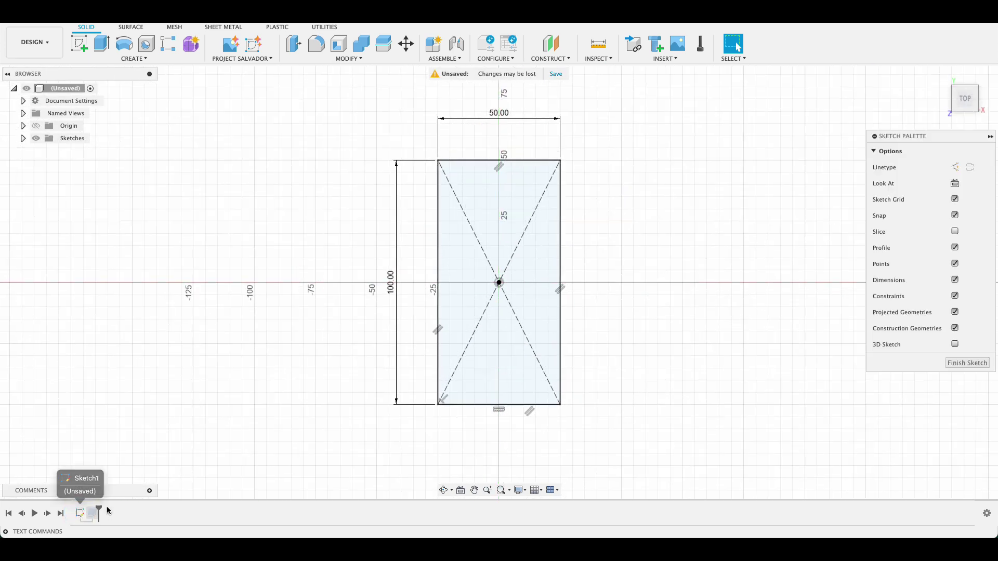
click(496, 113)
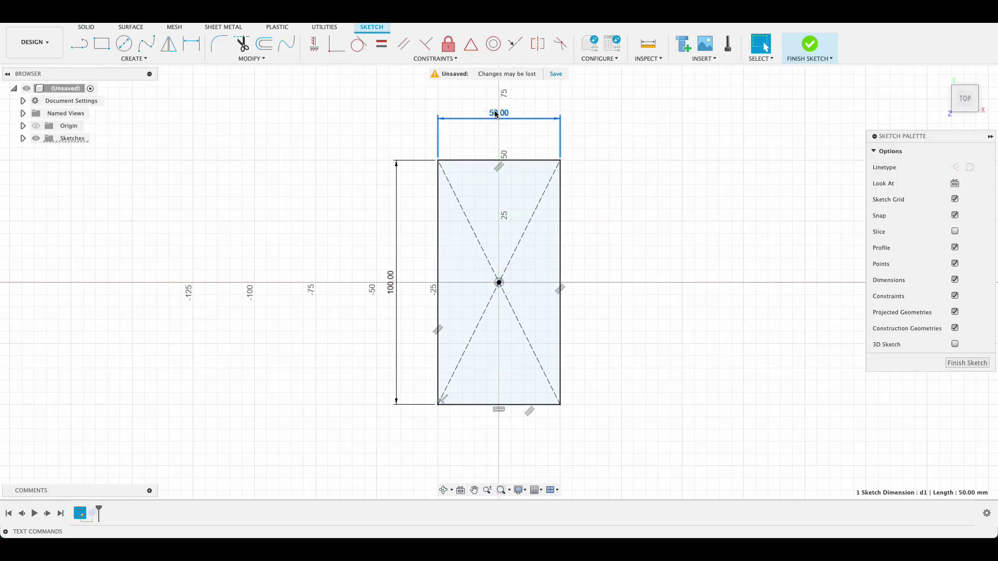
double_click(496, 113)
key(BackSpace)
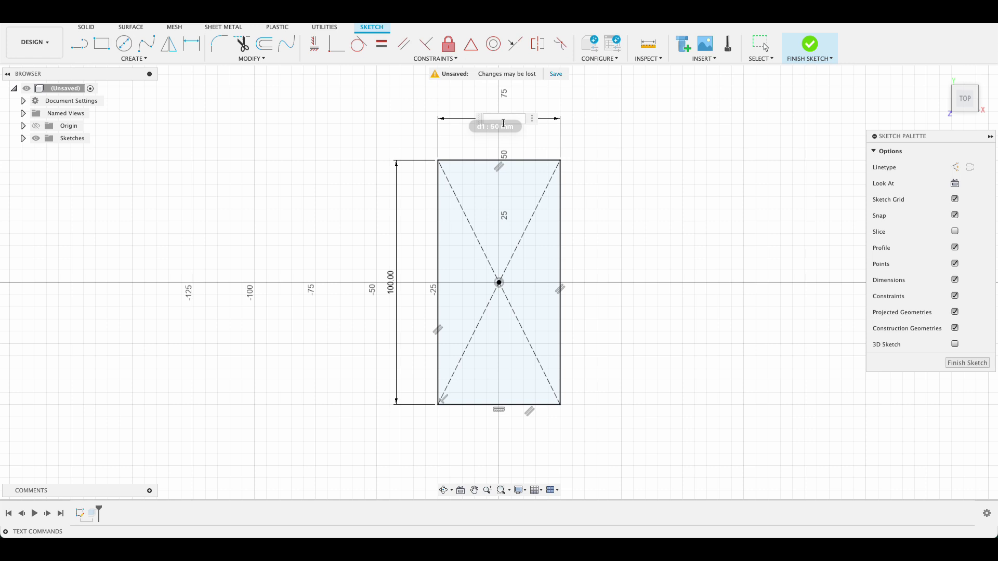
click(389, 284)
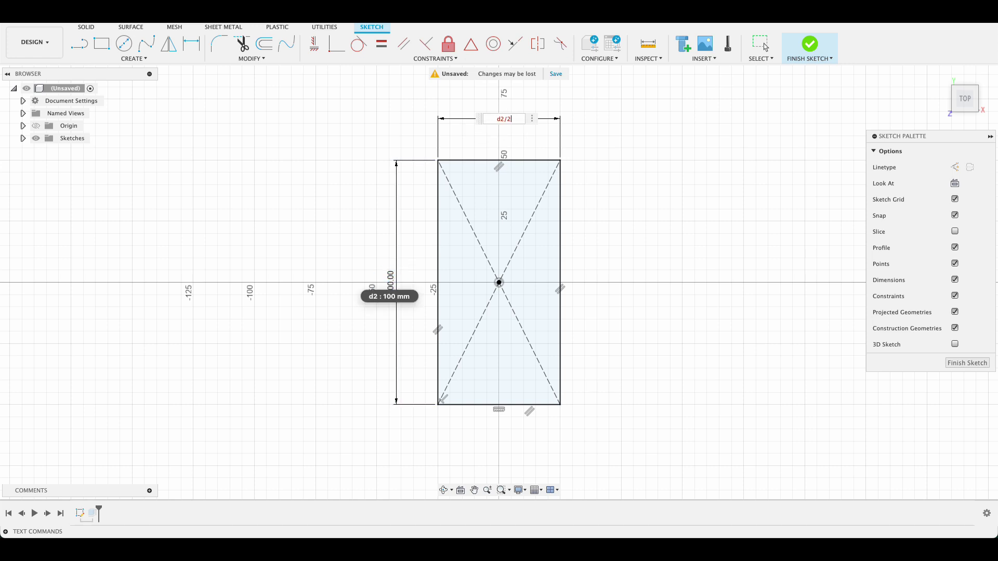
key(Return)
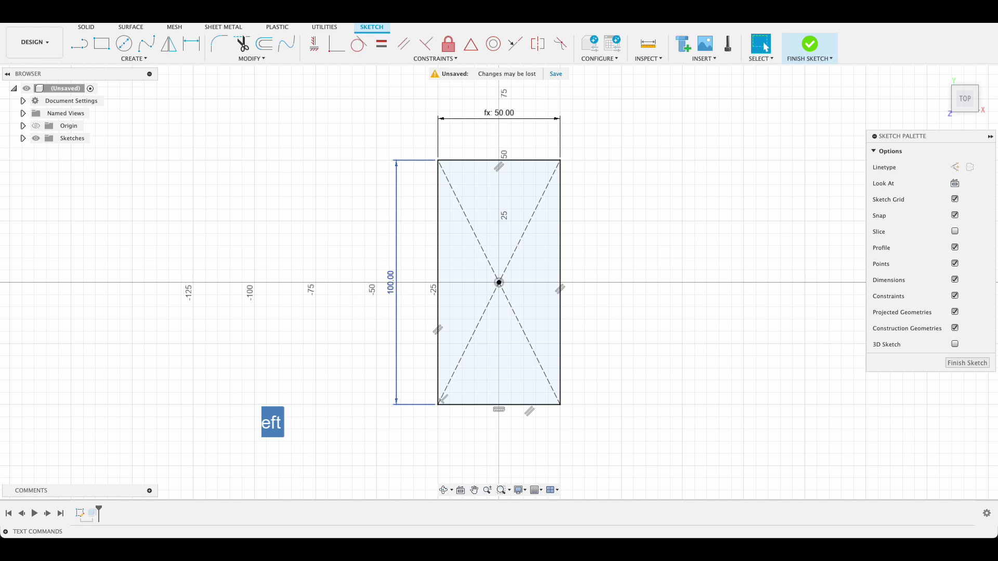
Set the height dimension to 200 mm and finish the sketch to update the block.
double_click(390, 285)
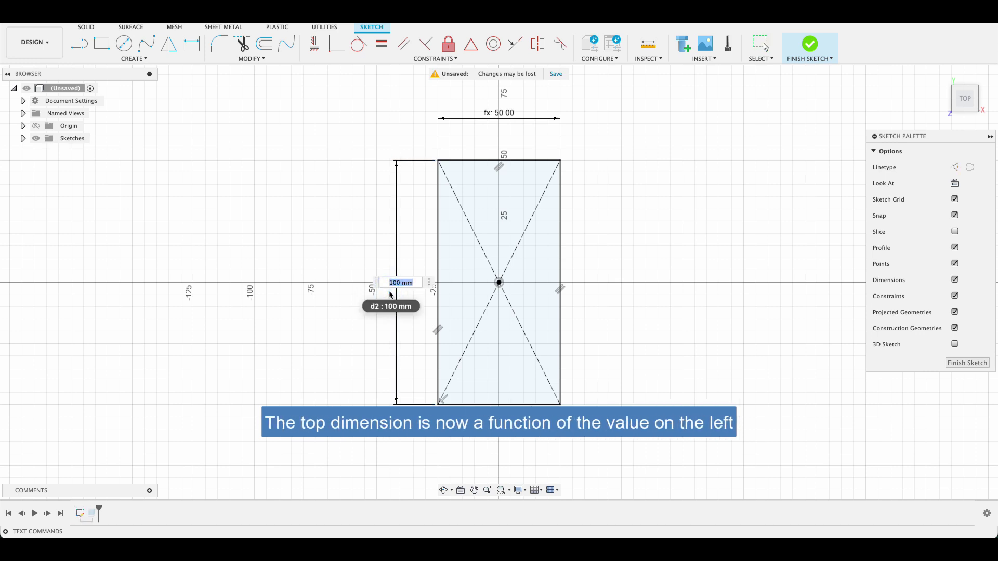
key(Return)
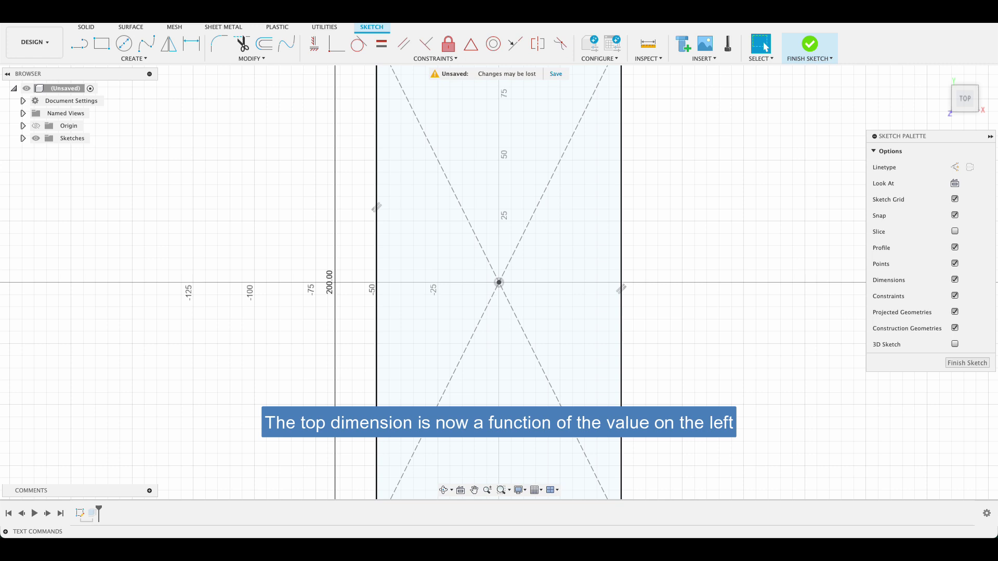
scroll(474, 287, down, 5)
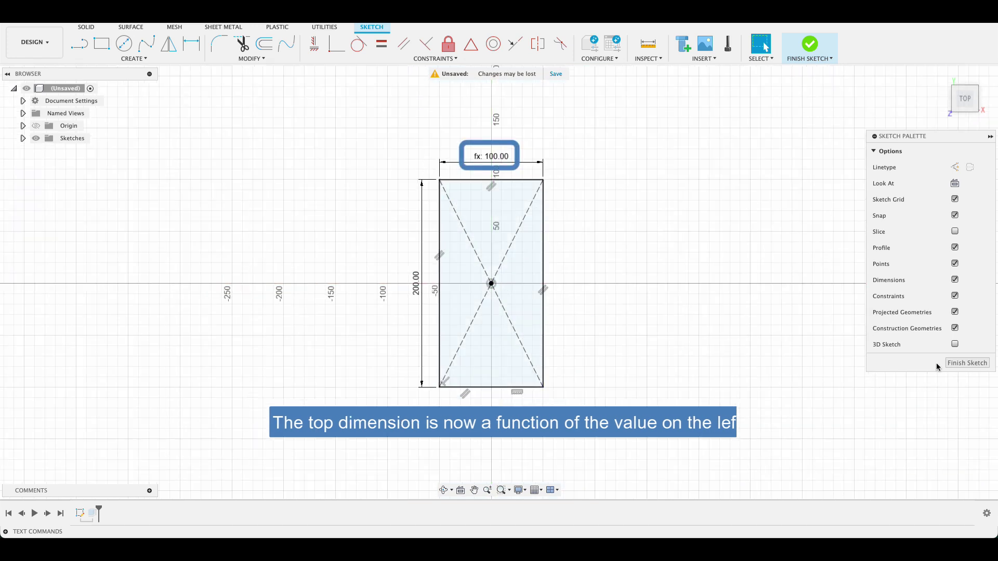
click(970, 365)
shift+middle_drag(673, 402, 631, 367)
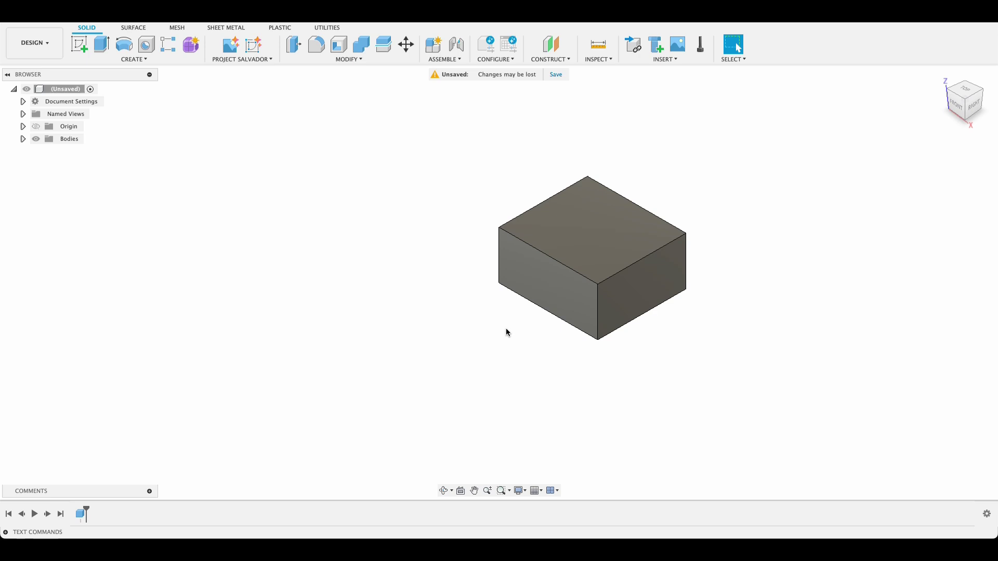
Scale the box body uniformly about its top-right vertex, shrinking it and growing it back.
key(s)
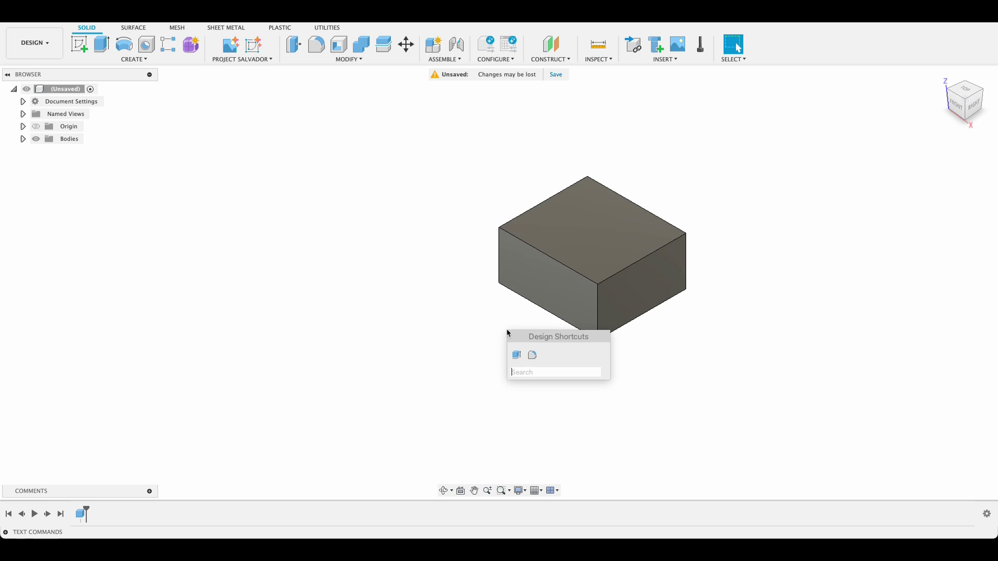
text(scal)
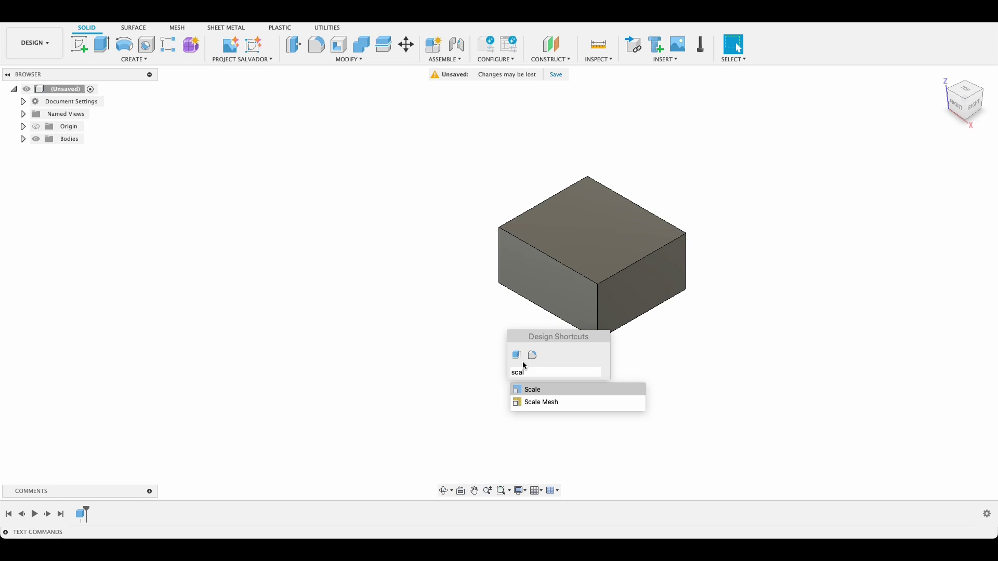
click(530, 390)
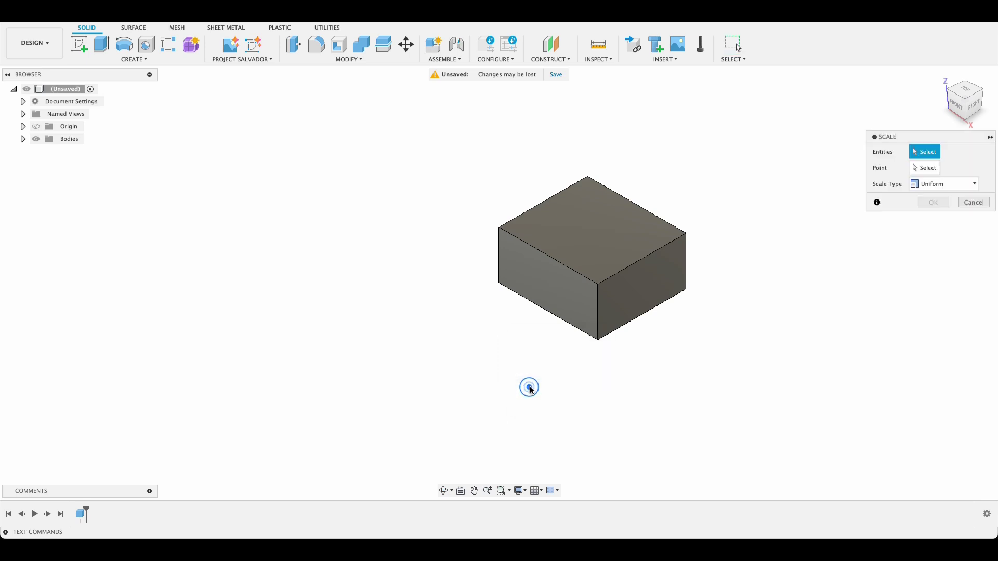
click(596, 218)
click(934, 168)
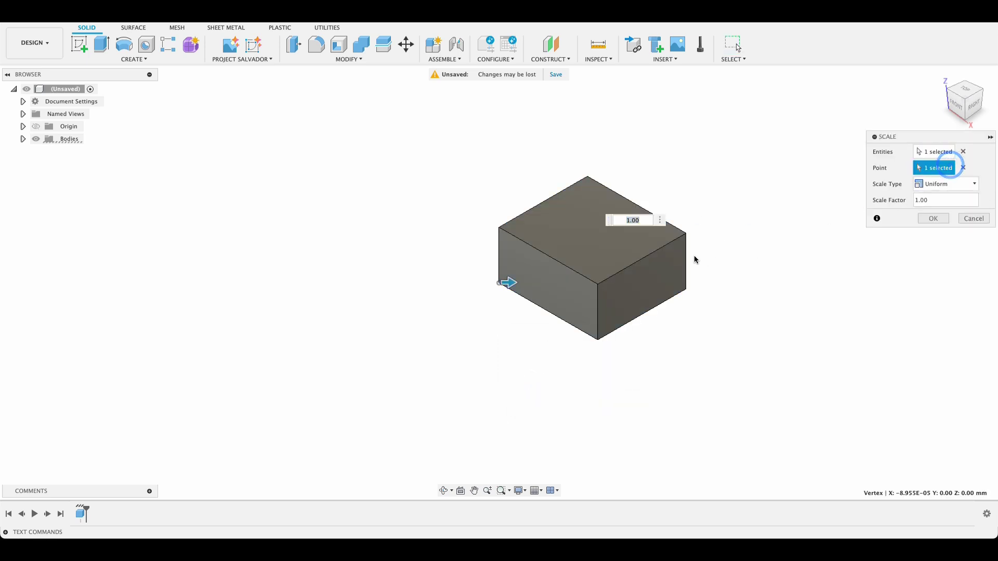
click(686, 234)
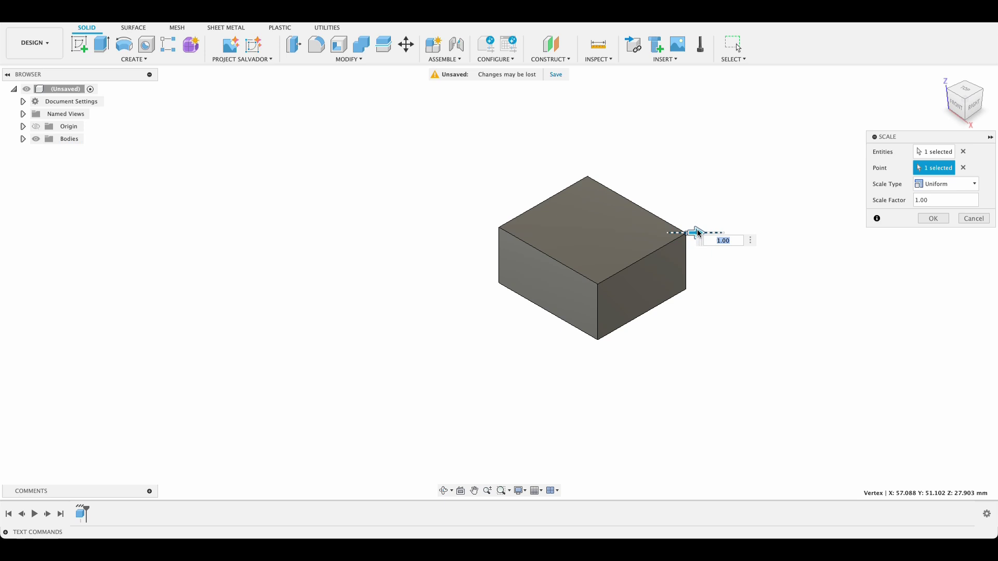
mouse_move(699, 233)
mouse_down()
mouse_move(662, 230)
mouse_move(726, 227)
mouse_up()
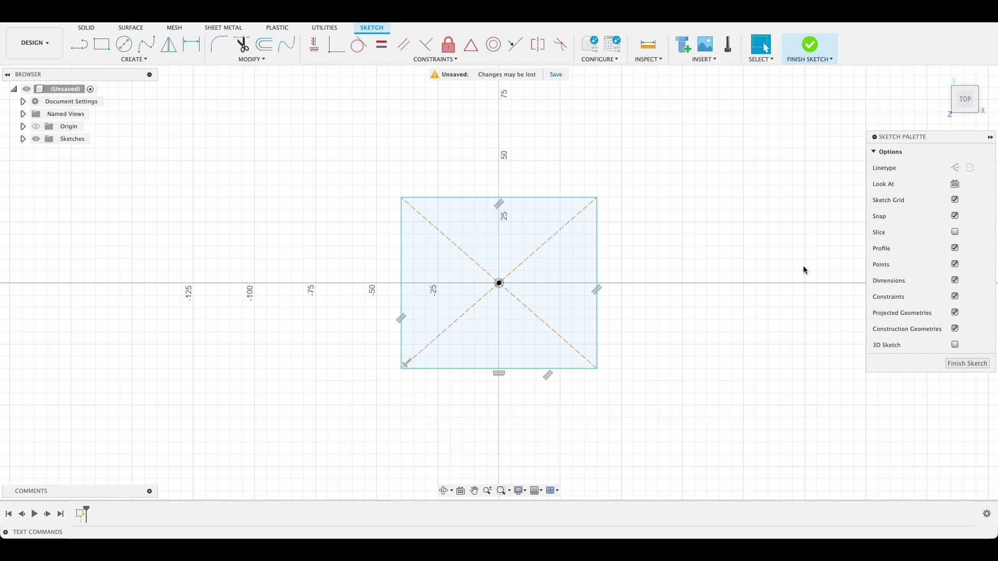
Draw a vertical construction line up from the square's centre point.
key(l)
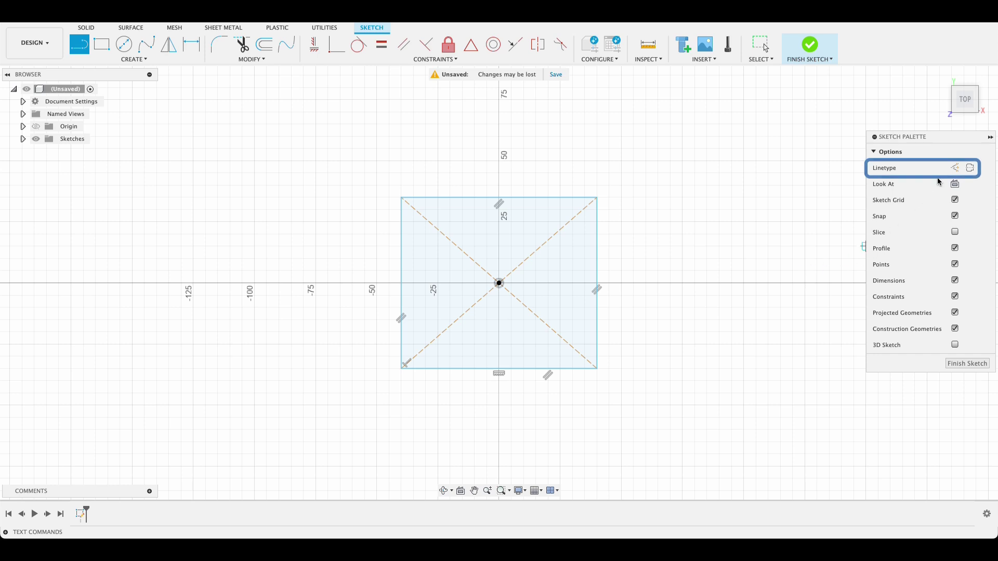
click(956, 168)
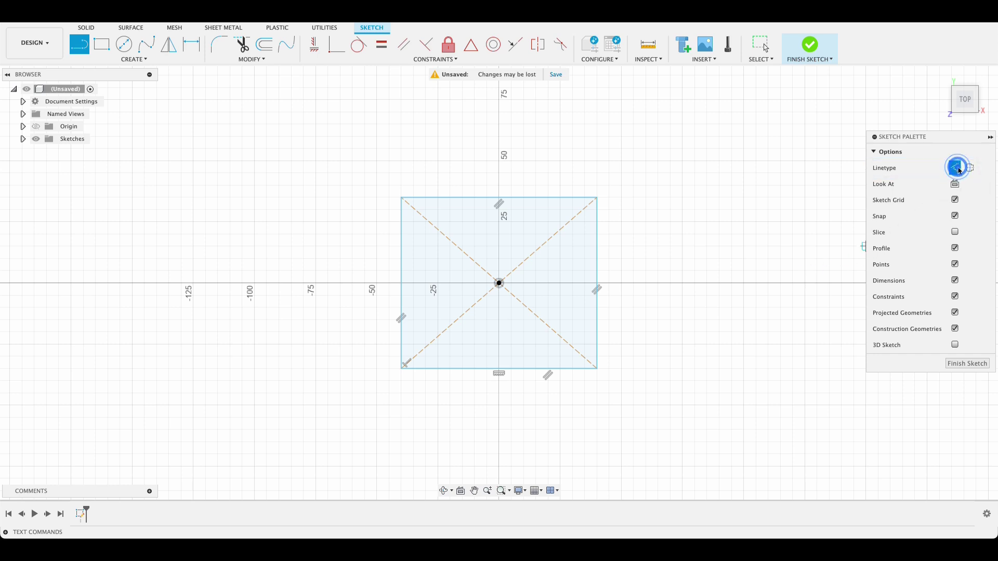
click(500, 198)
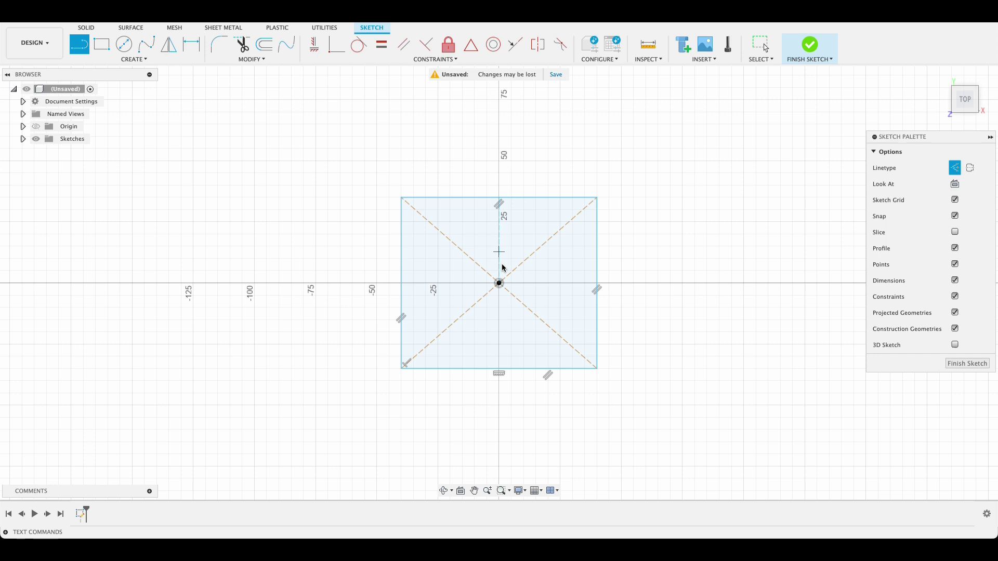
click(499, 283)
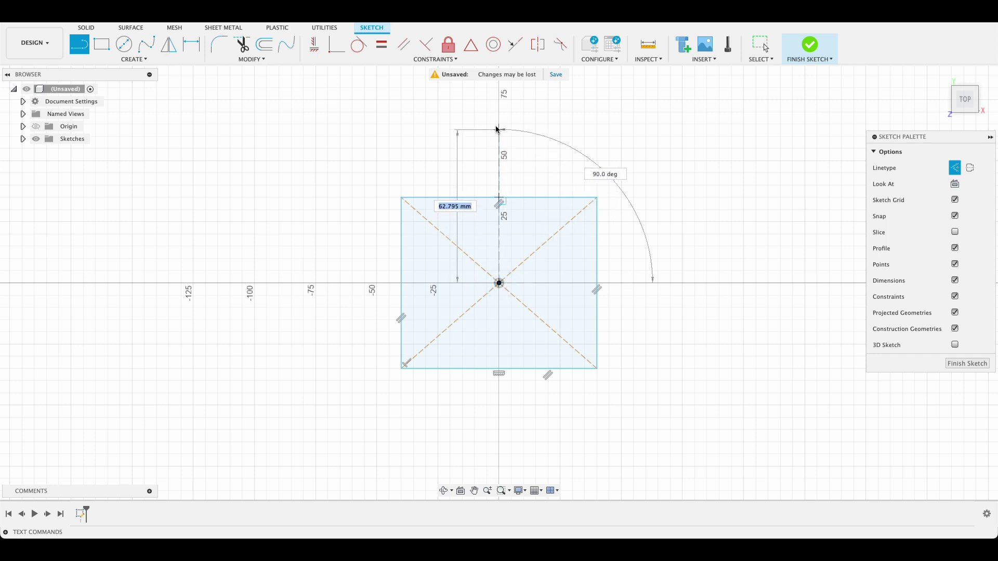
click(497, 125)
key(Escape)
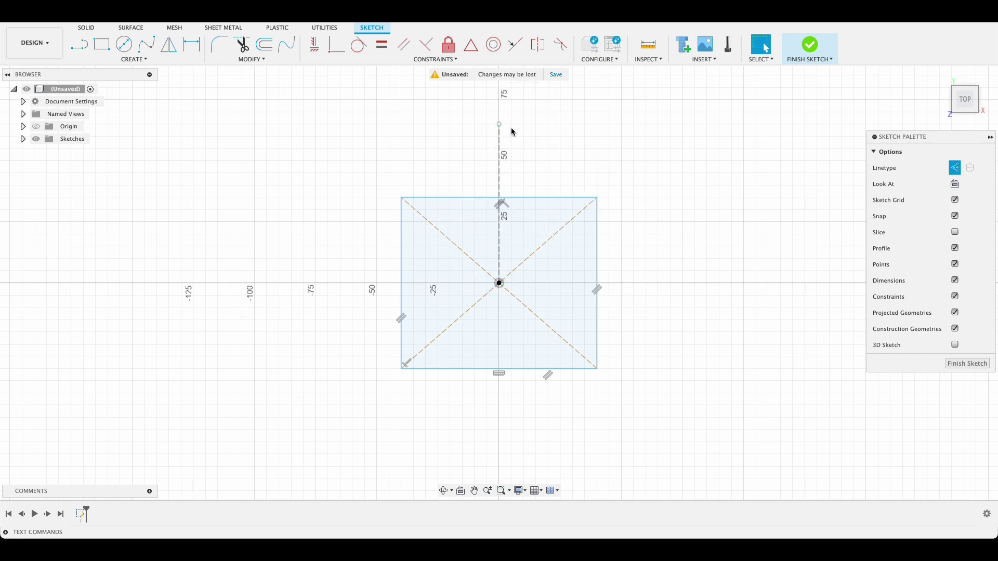
Draw a horizontal line rightward from the square's top-right corner.
key(l)
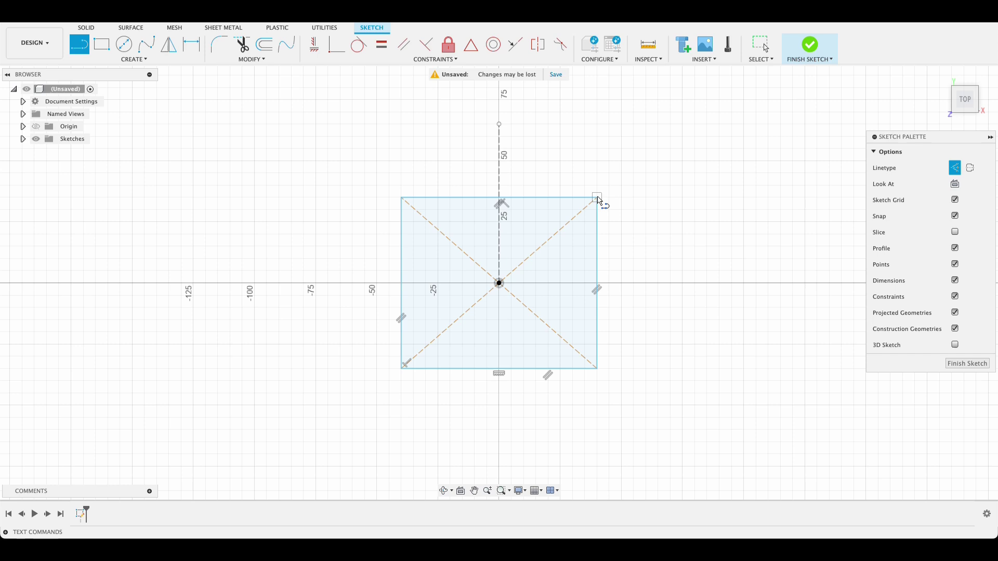
click(598, 198)
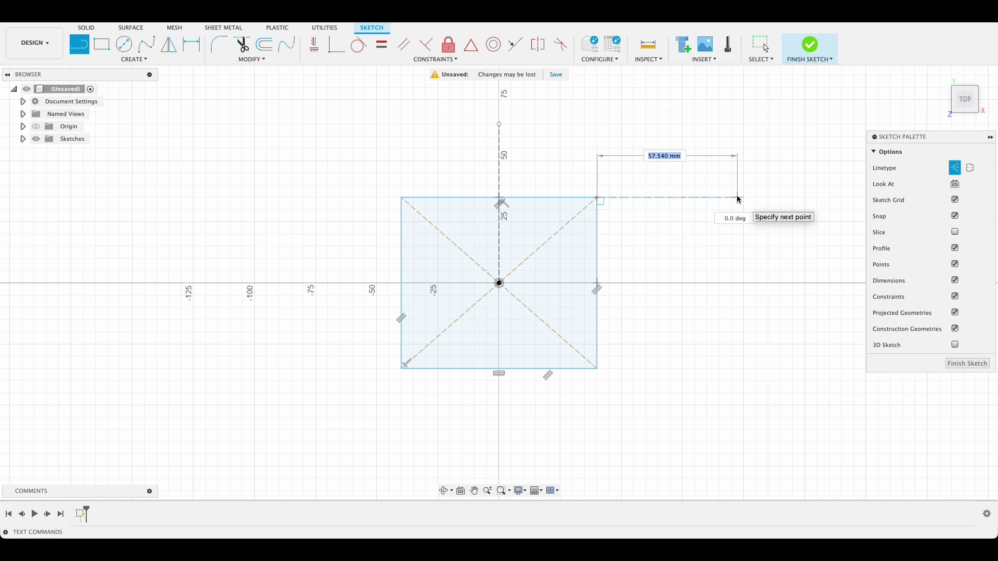
click(739, 198)
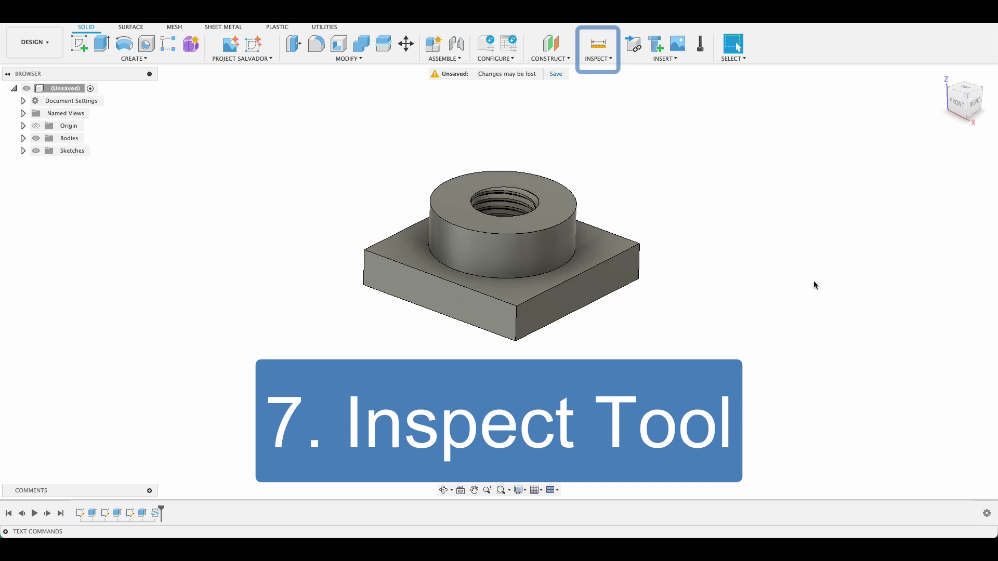
Measure the boss's top face (2206.894 mm²) and its 60 mm diameter outer edge.
click(598, 44)
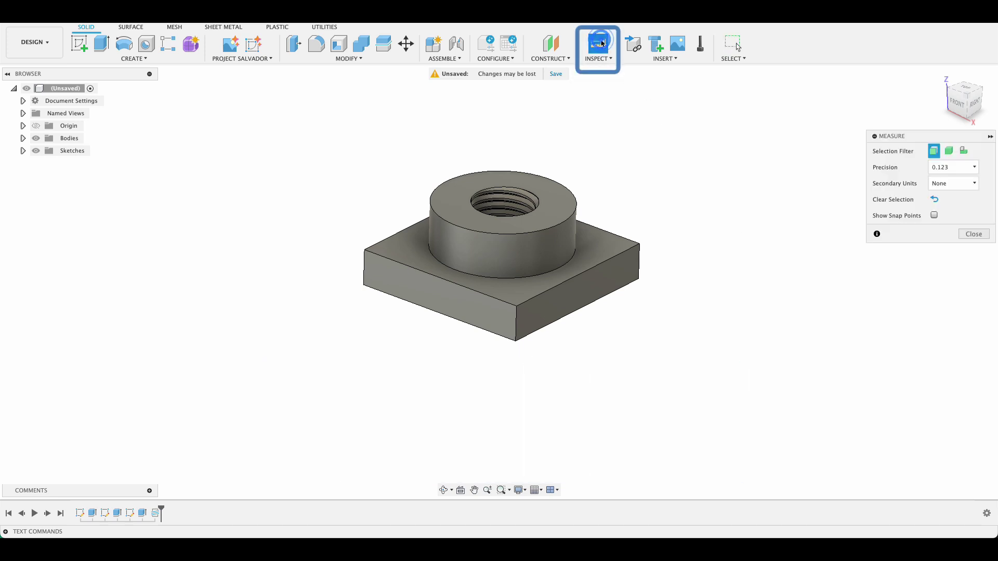
click(552, 207)
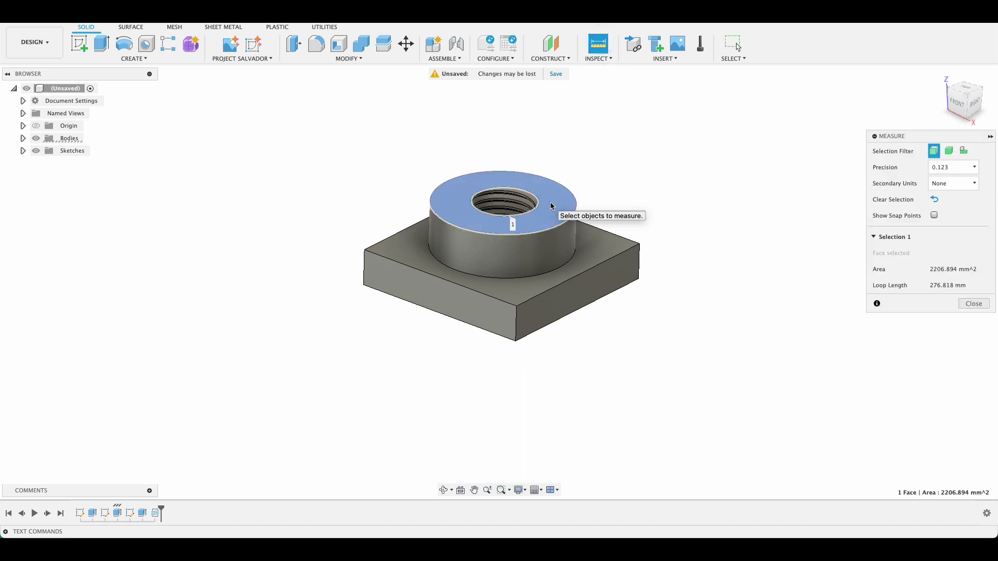
click(552, 232)
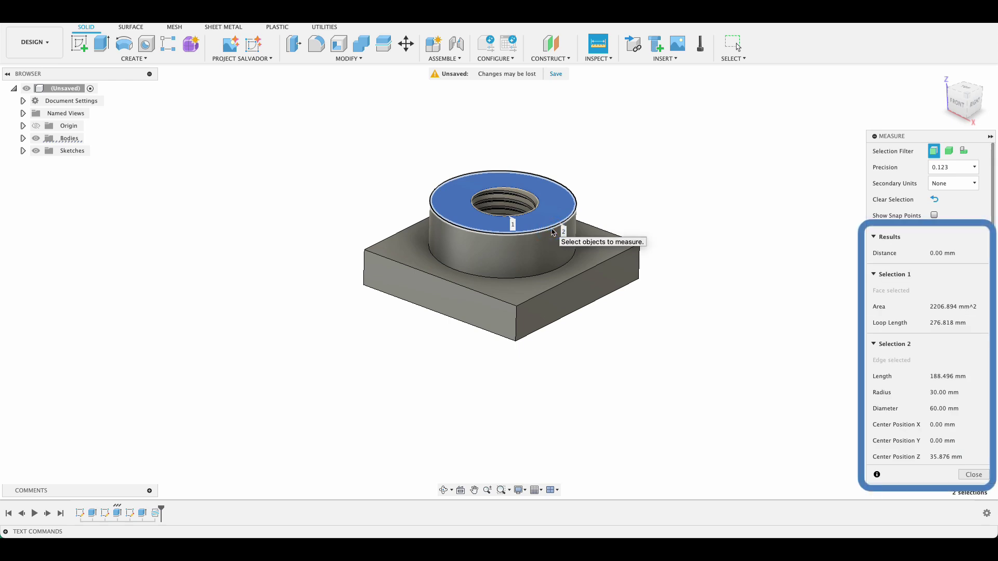
click(974, 475)
click(602, 54)
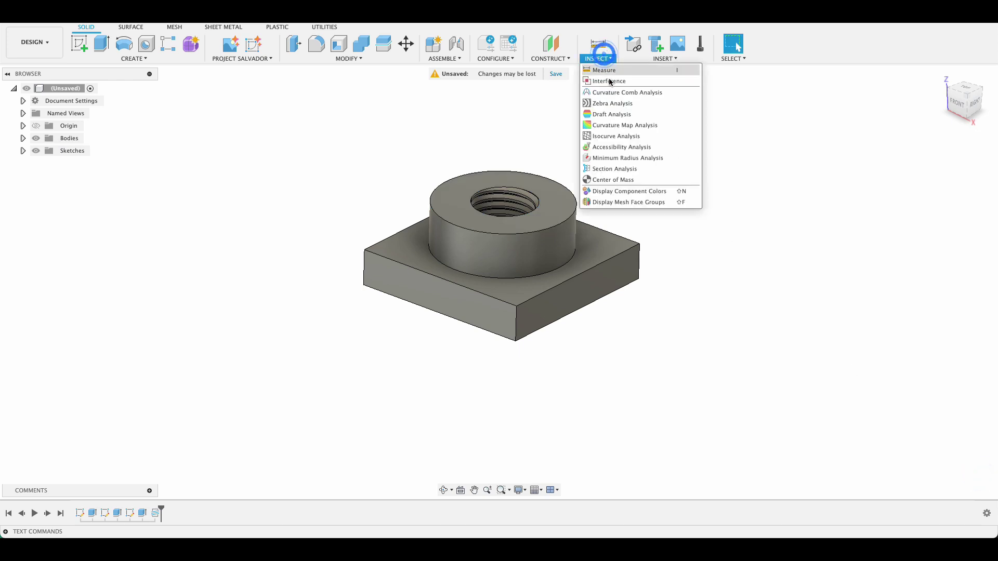
Section the part with a plane offset -29.968 mm from the front face, viewed from the right.
click(601, 169)
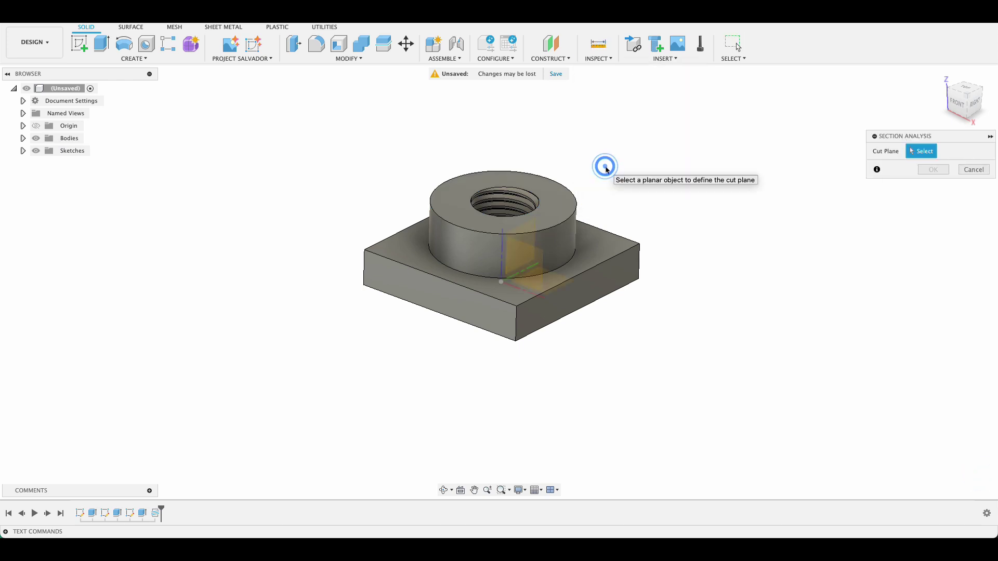
click(631, 276)
drag(654, 285, 574, 253)
click(970, 104)
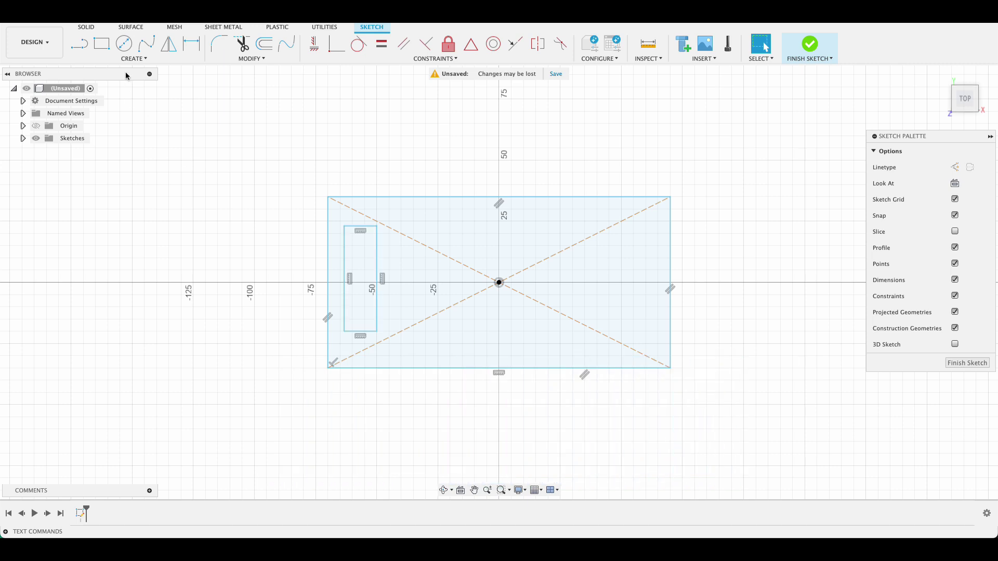
Pattern the small rectangle's four lines into 6 copies spread across 111.99 mm.
click(134, 58)
click(114, 211)
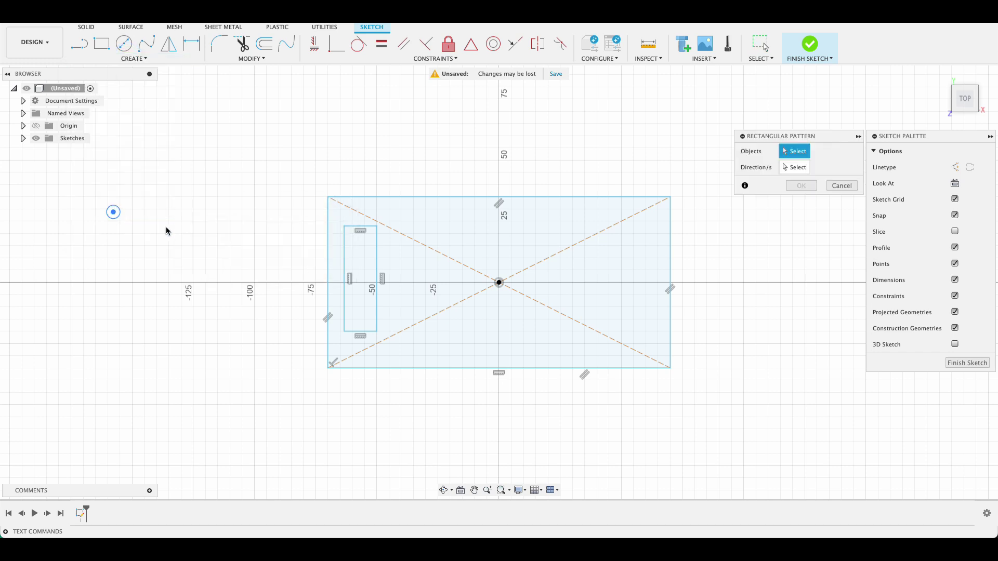
click(344, 276)
click(363, 228)
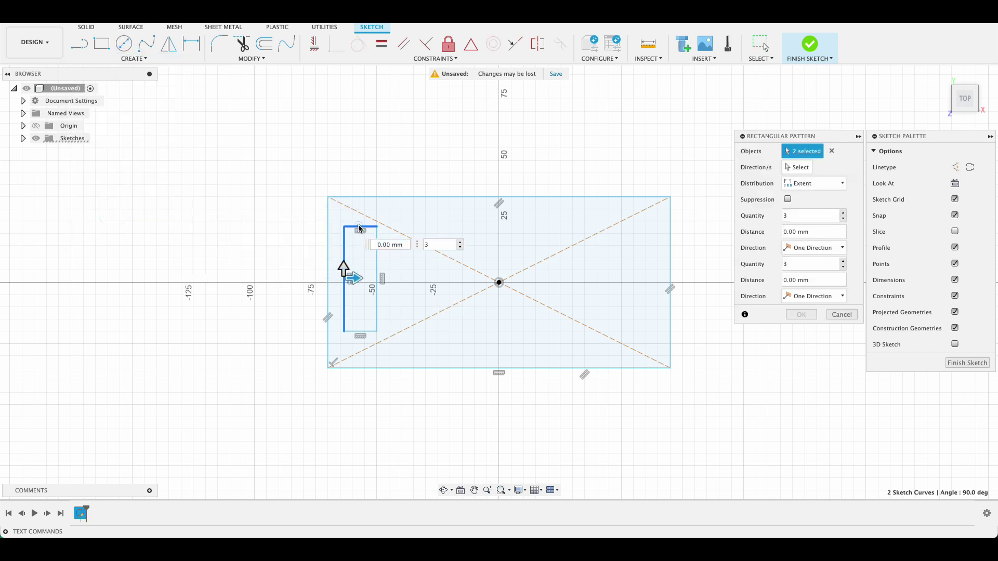
click(377, 271)
click(360, 331)
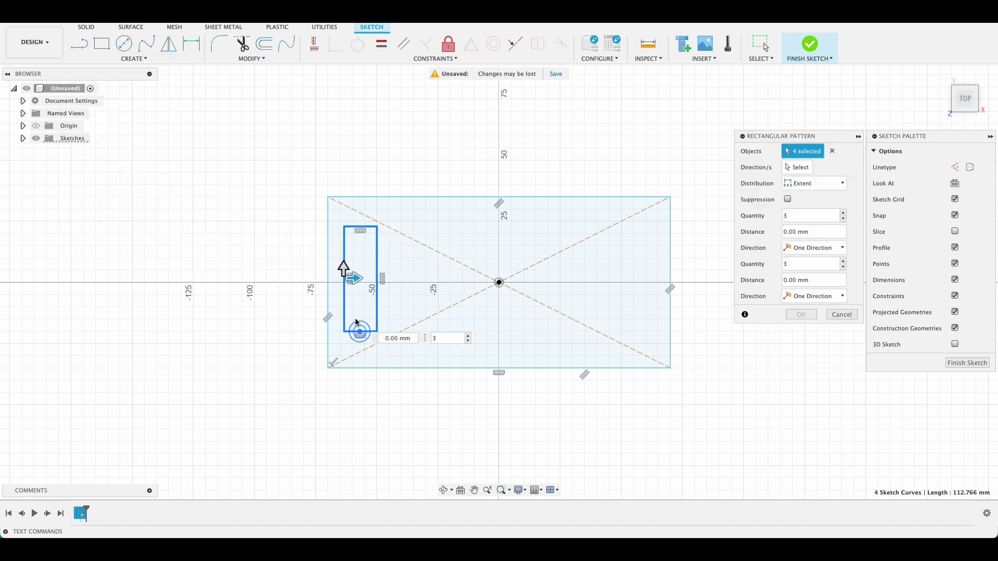
drag(353, 278, 636, 281)
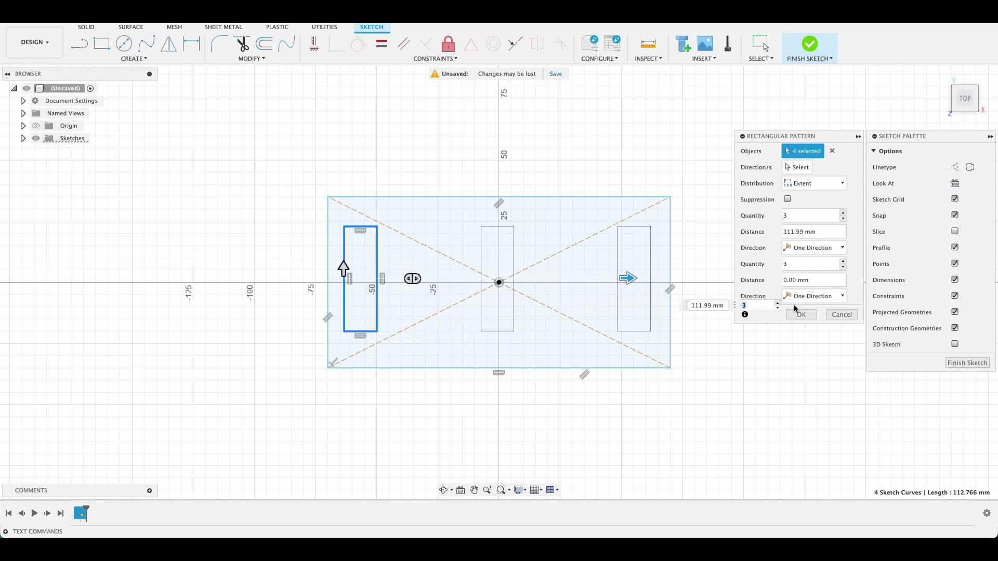
click(778, 303)
click(777, 304)
click(777, 304)
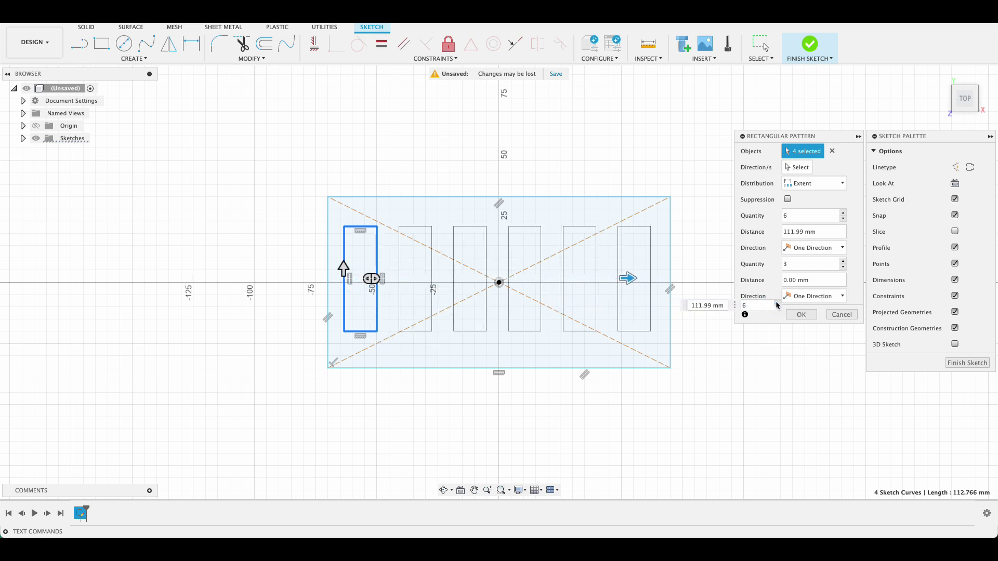
Confirm the six-rectangle pattern and set up a rectangular pattern of features.
click(794, 314)
click(134, 57)
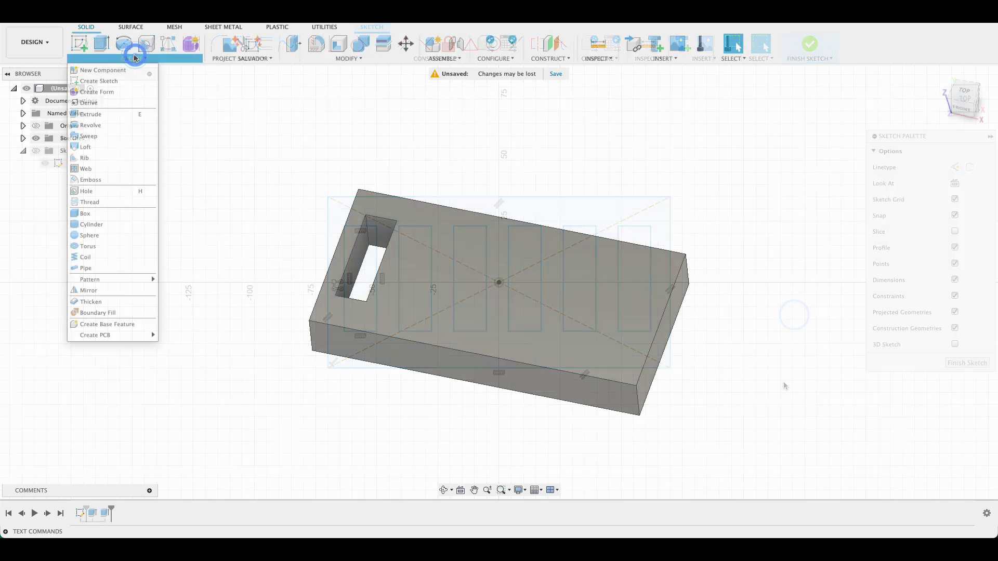
mouse_move(134, 279)
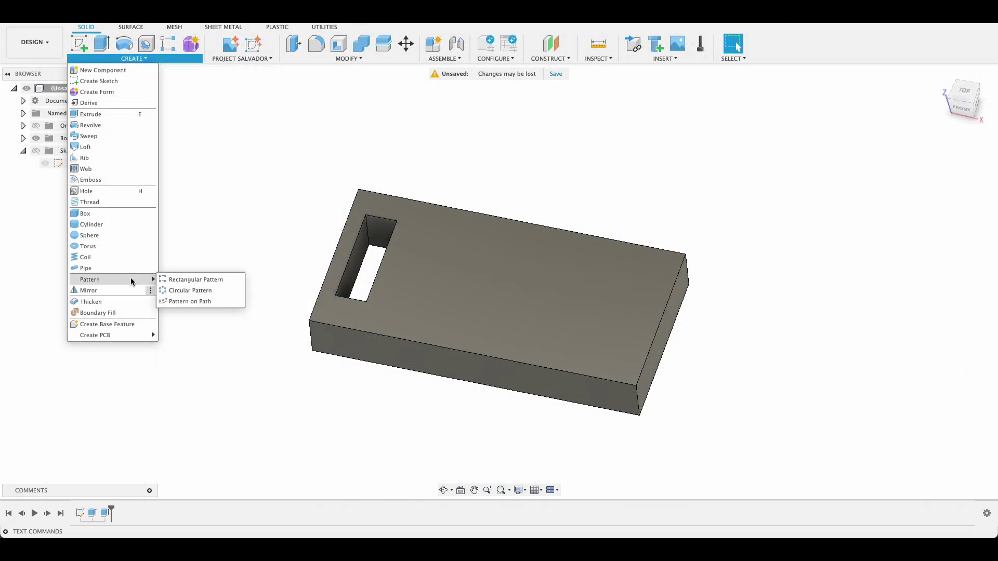
click(175, 279)
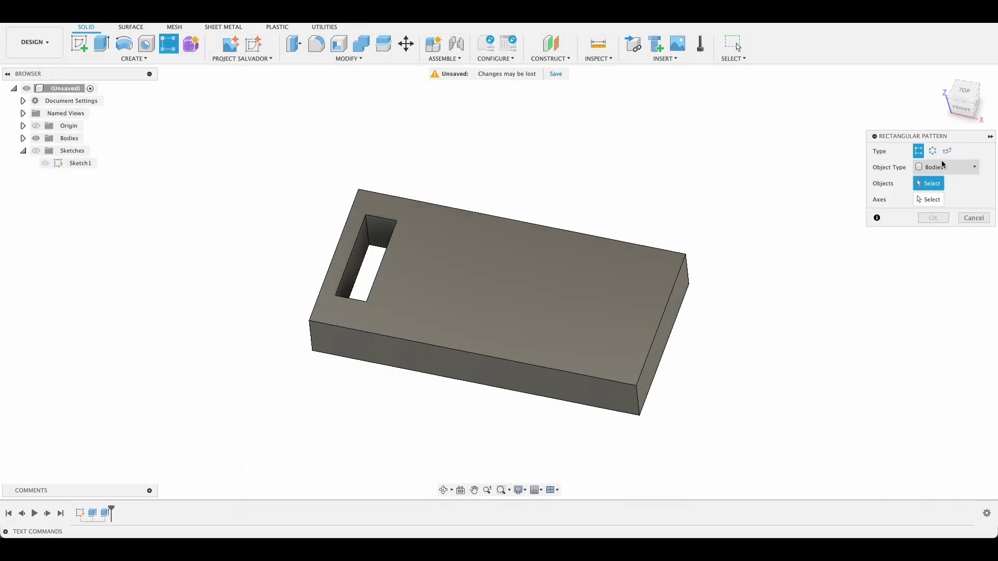
click(943, 166)
click(946, 206)
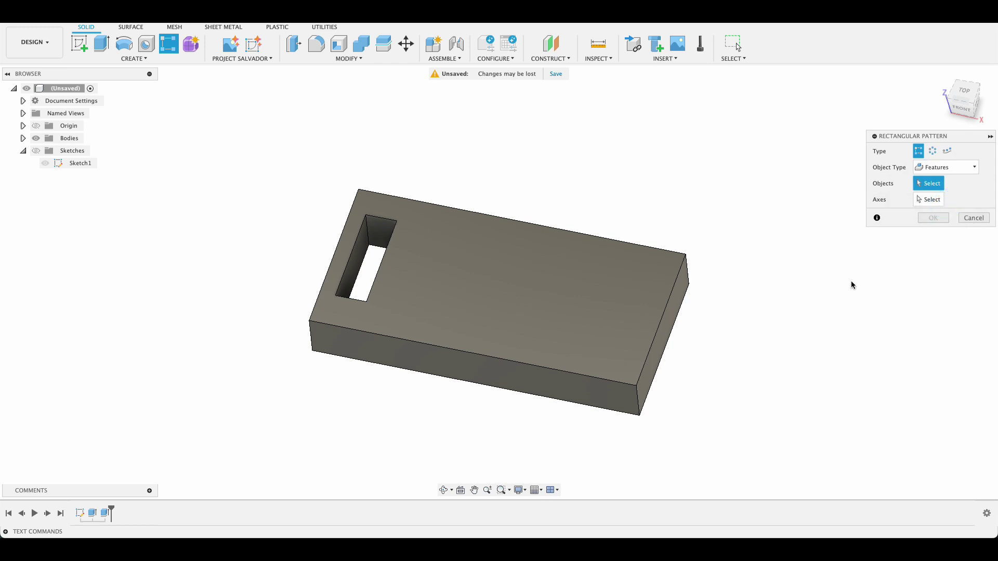
Repeat the Extrude2 cut-out 5 times along the front bottom edge over 108.53 mm.
click(98, 512)
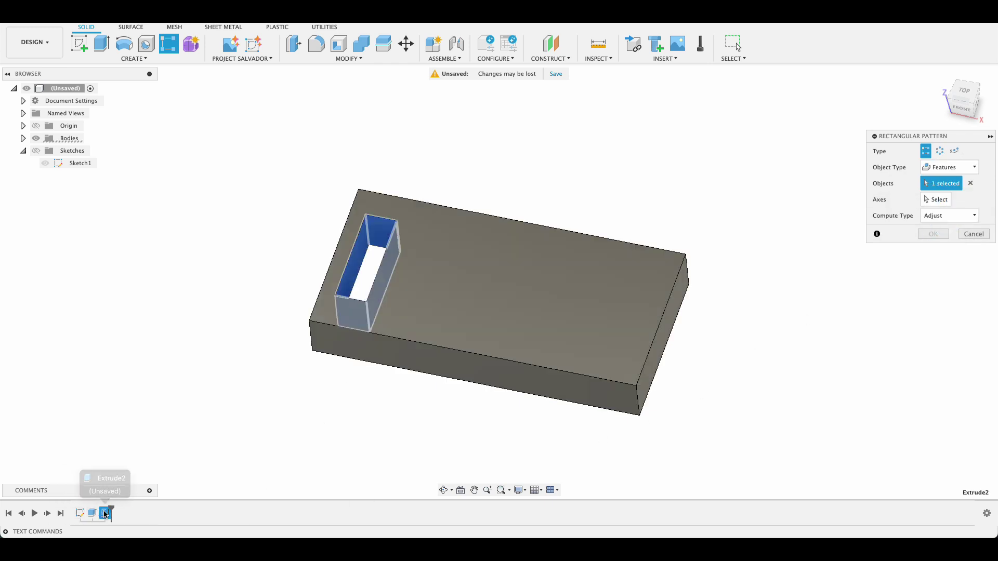
click(930, 199)
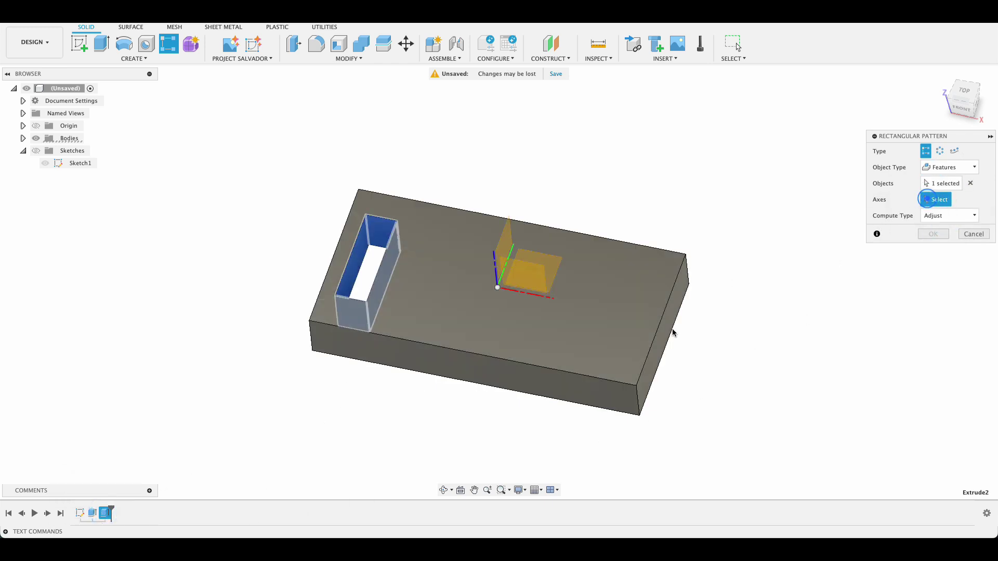
click(592, 375)
drag(356, 293, 618, 313)
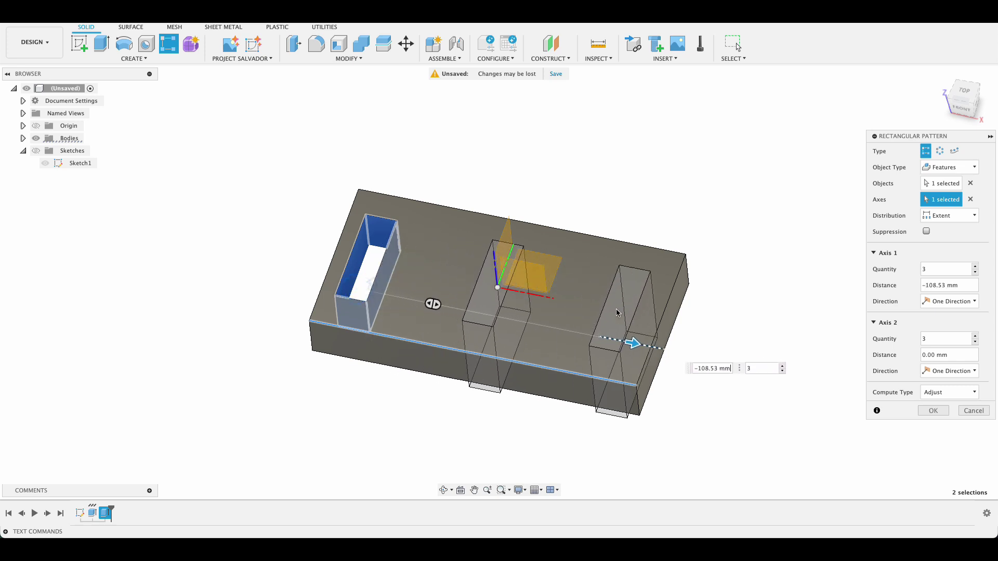
click(782, 367)
click(782, 367)
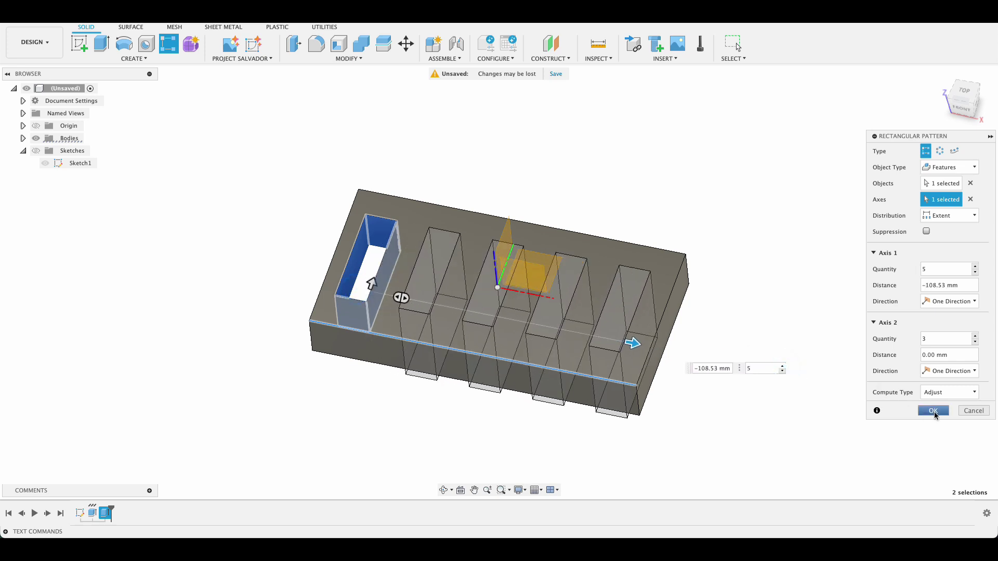
click(934, 412)
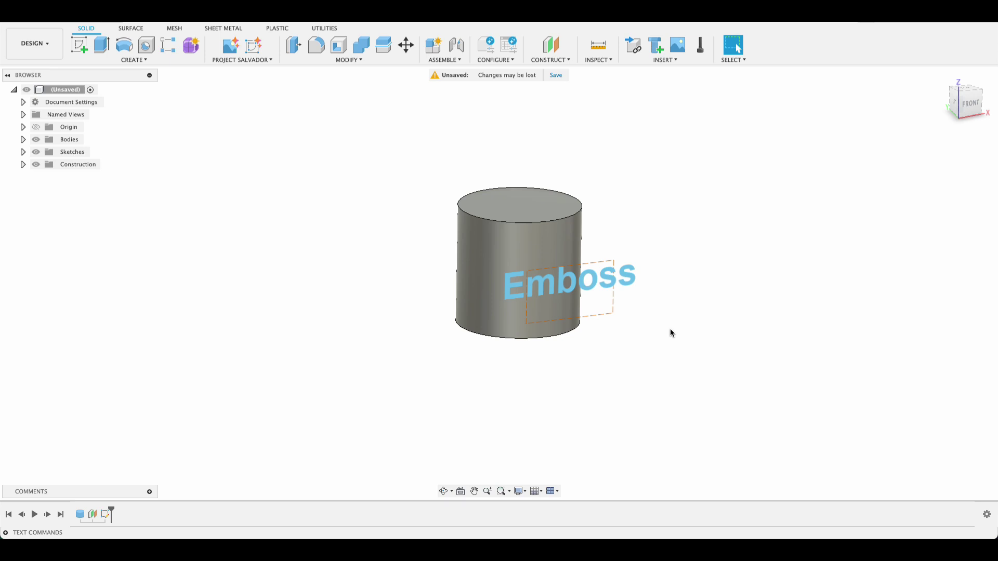
Emboss the 'Emboss' text 5 mm outward onto the cylinder's curved side face.
click(134, 60)
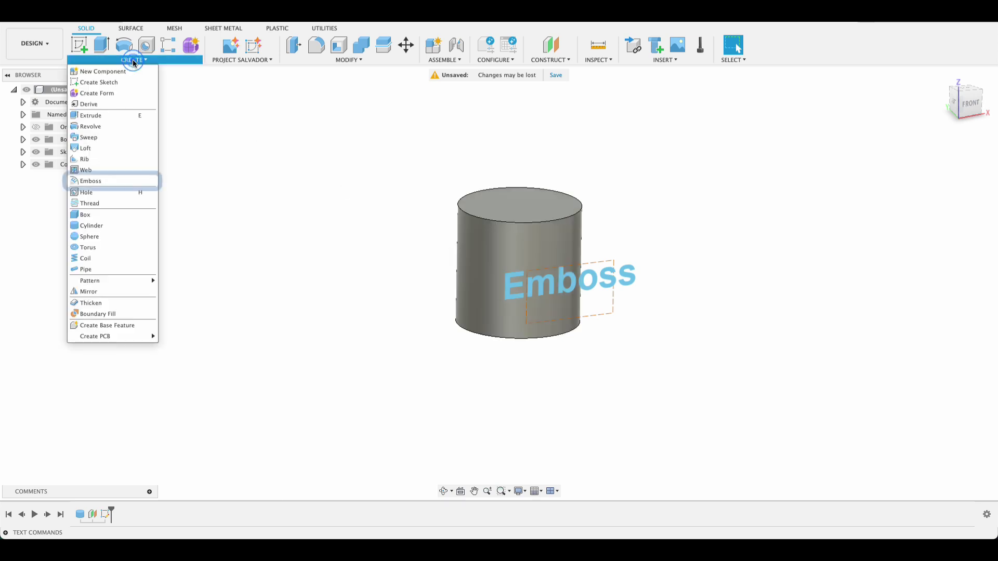
click(100, 180)
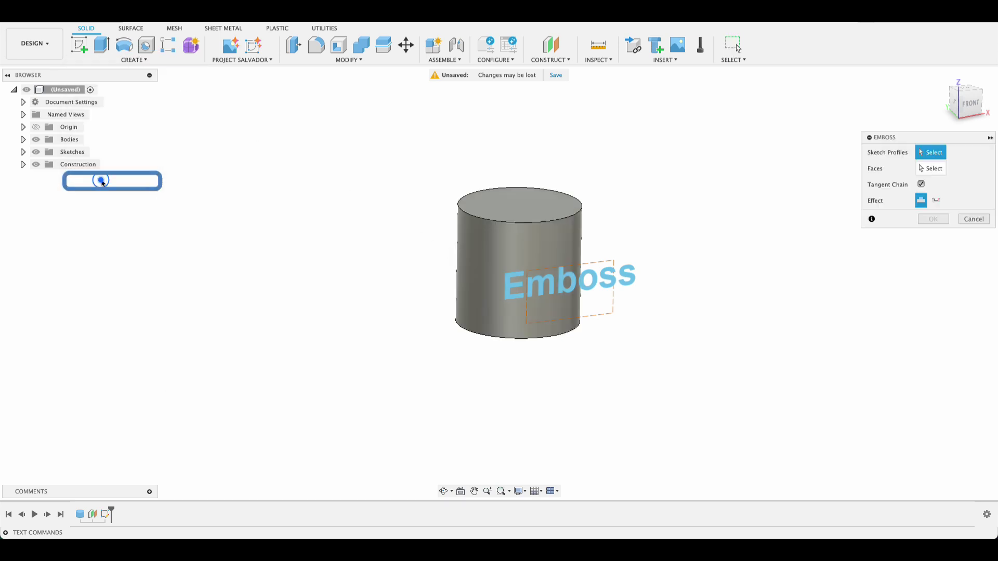
click(930, 152)
click(628, 282)
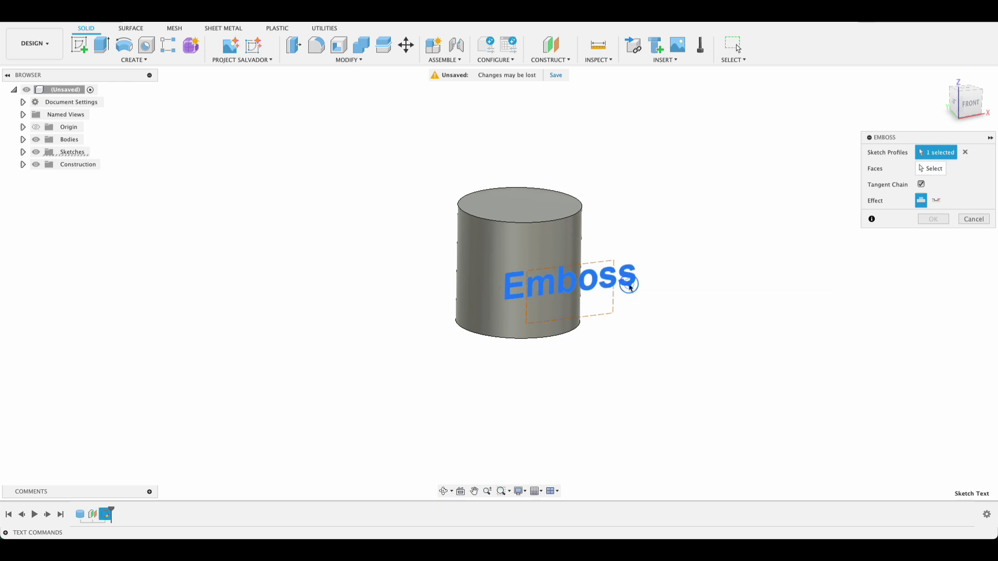
click(933, 170)
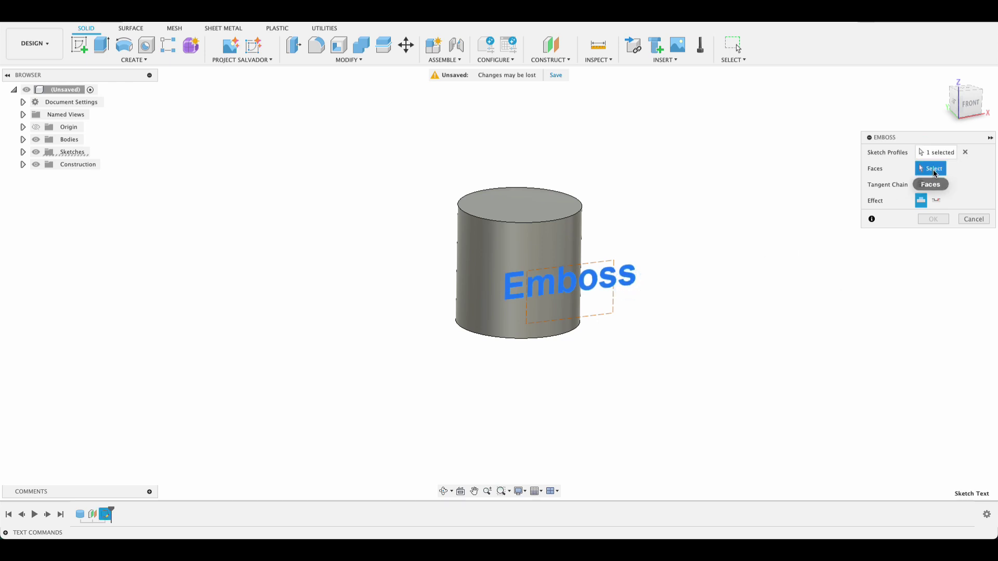
click(567, 242)
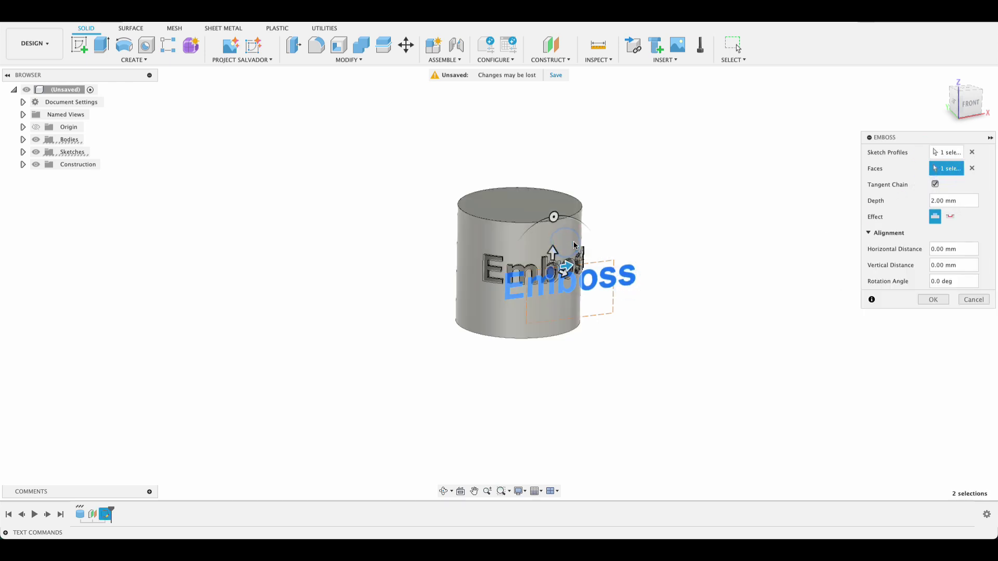
click(951, 218)
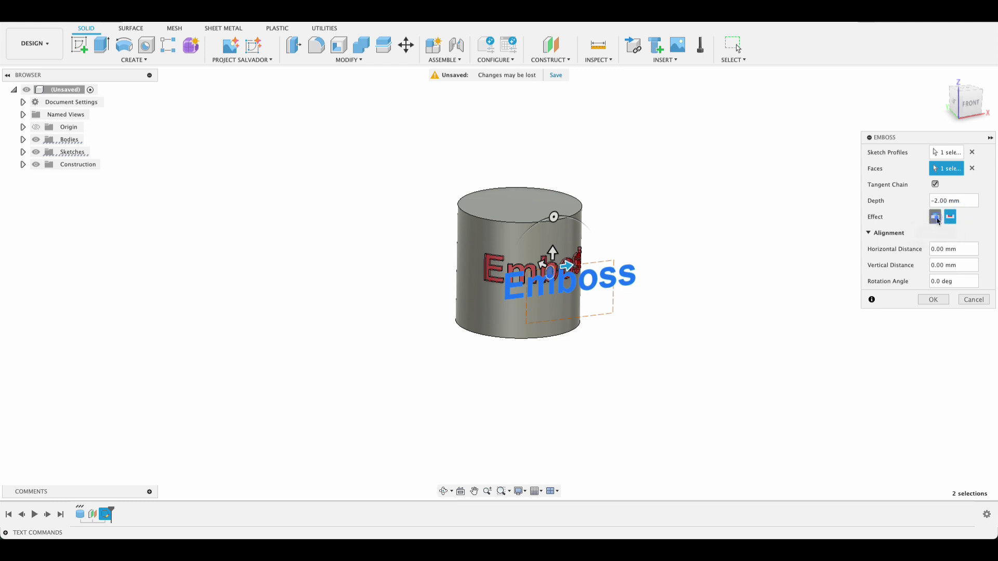
click(937, 218)
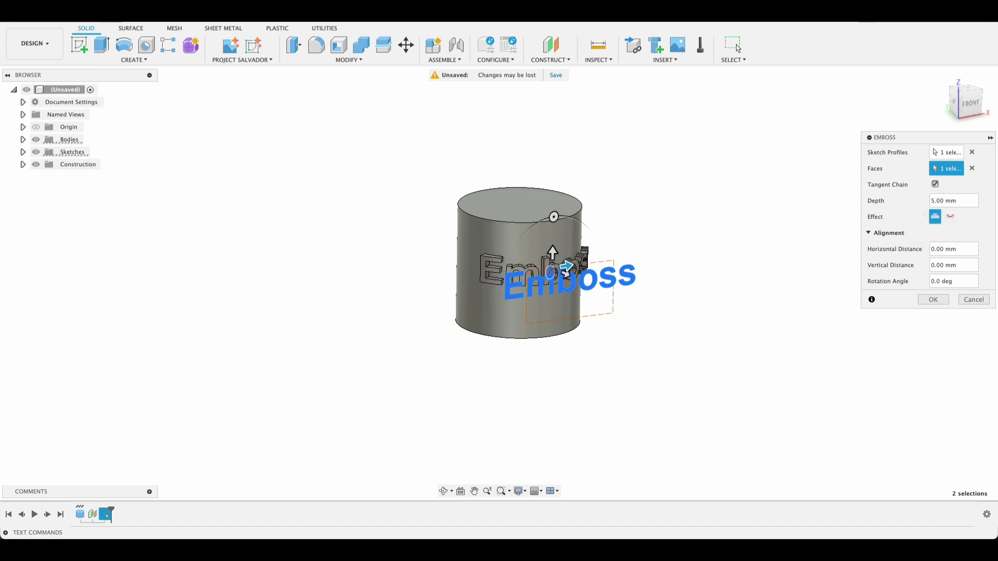
key(Return)
shift+middle_drag(725, 289, 696, 289)
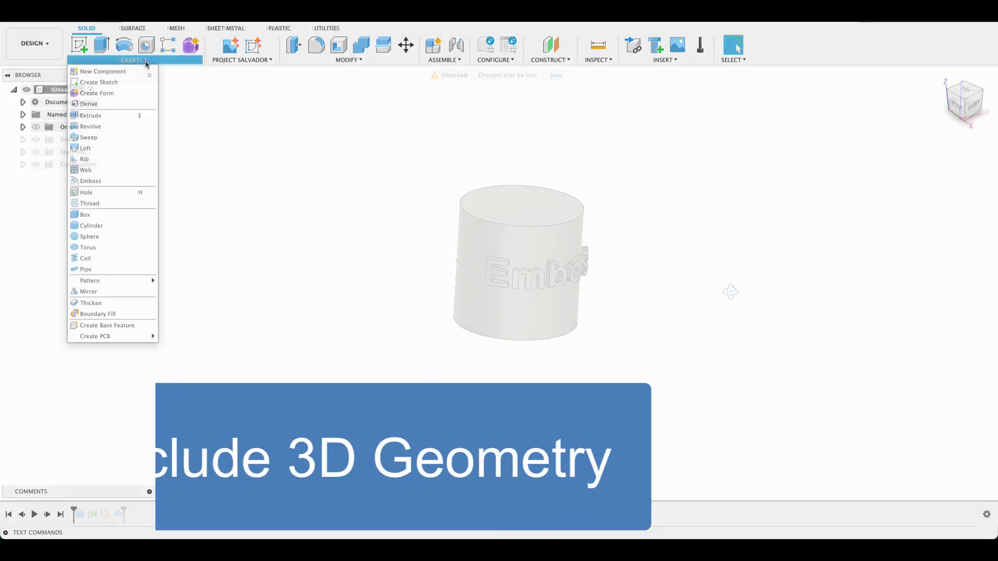
Create a solid coil on the ground plane, 31.623 mm diameter and 72.013 mm tall.
click(99, 258)
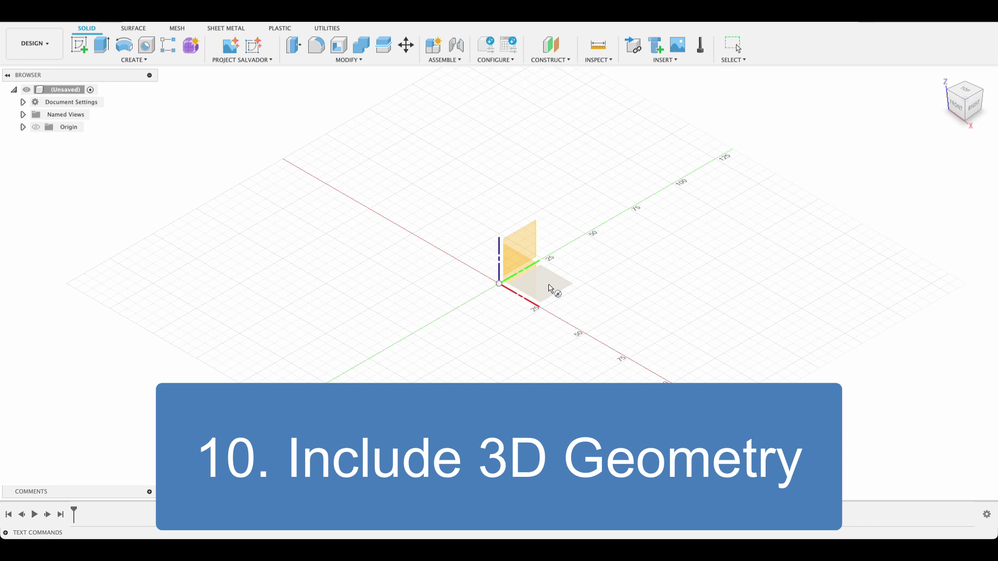
click(549, 287)
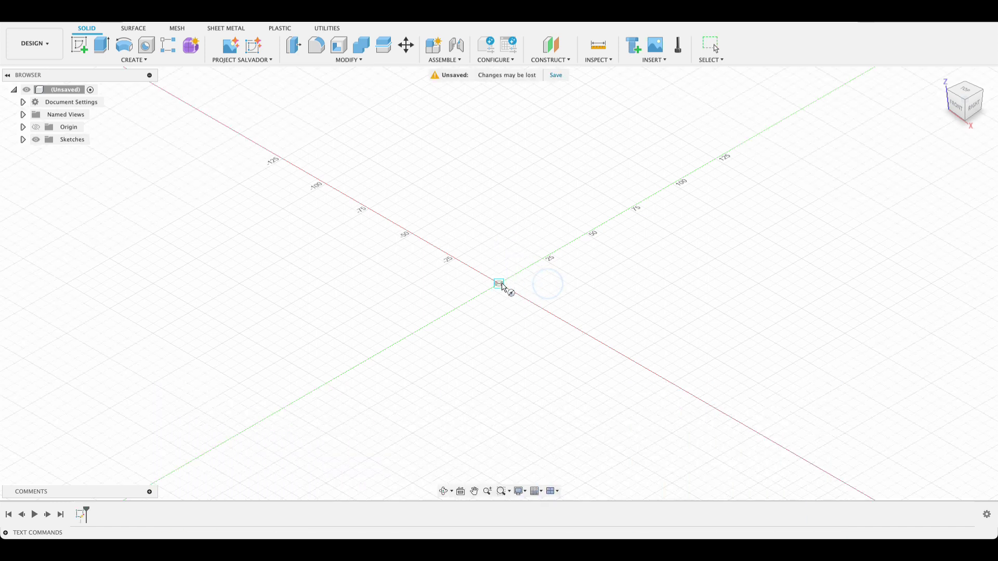
click(532, 294)
drag(501, 198, 504, 123)
click(930, 332)
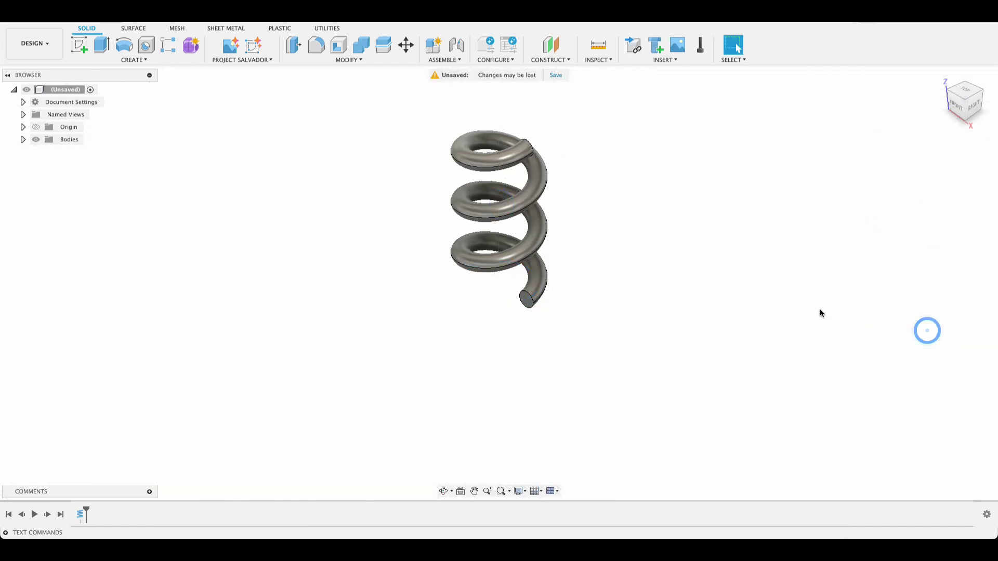
Sketch on the front plane, including the spring's helical edges as 3D geometry.
click(79, 45)
click(518, 270)
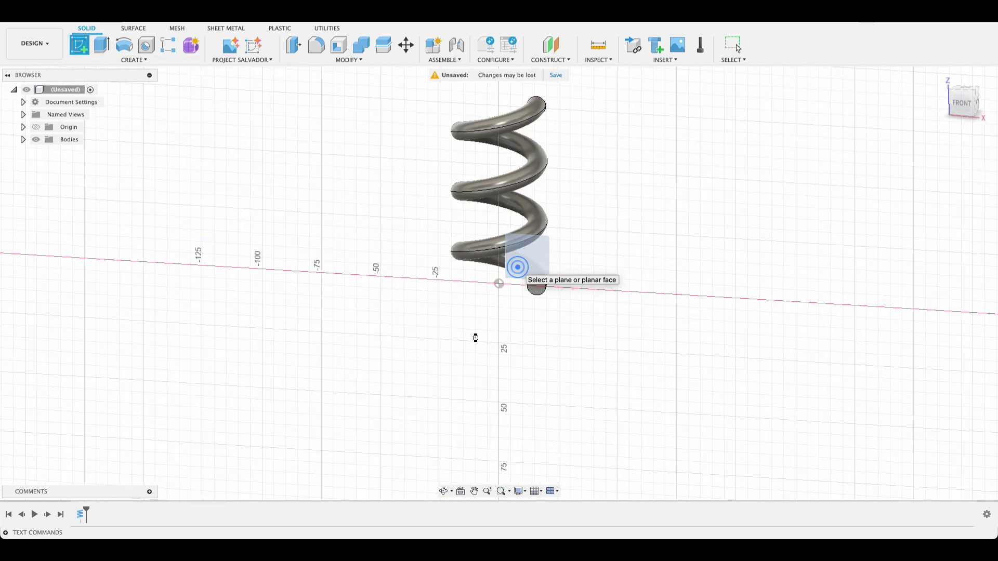
click(120, 62)
mouse_move(137, 224)
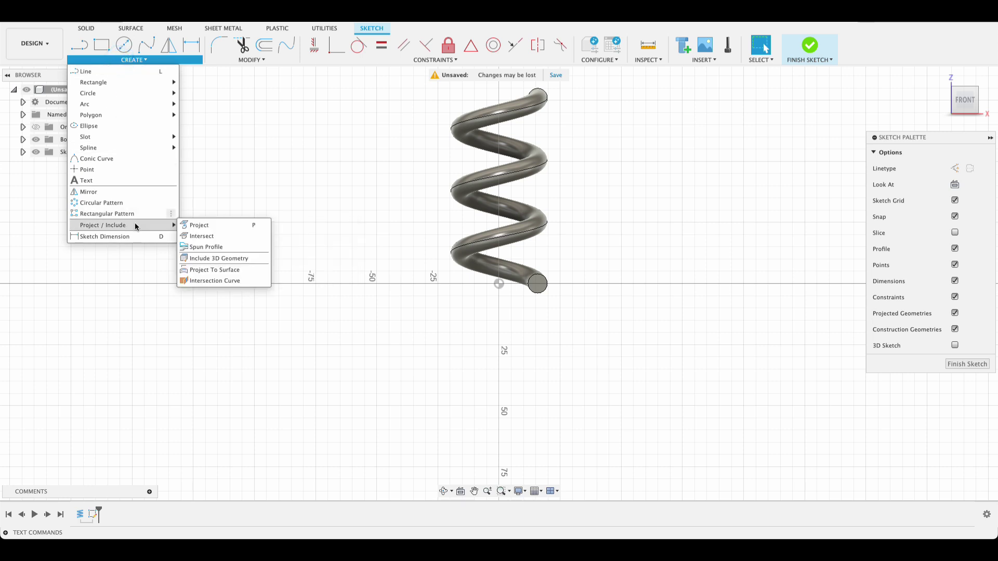
click(205, 259)
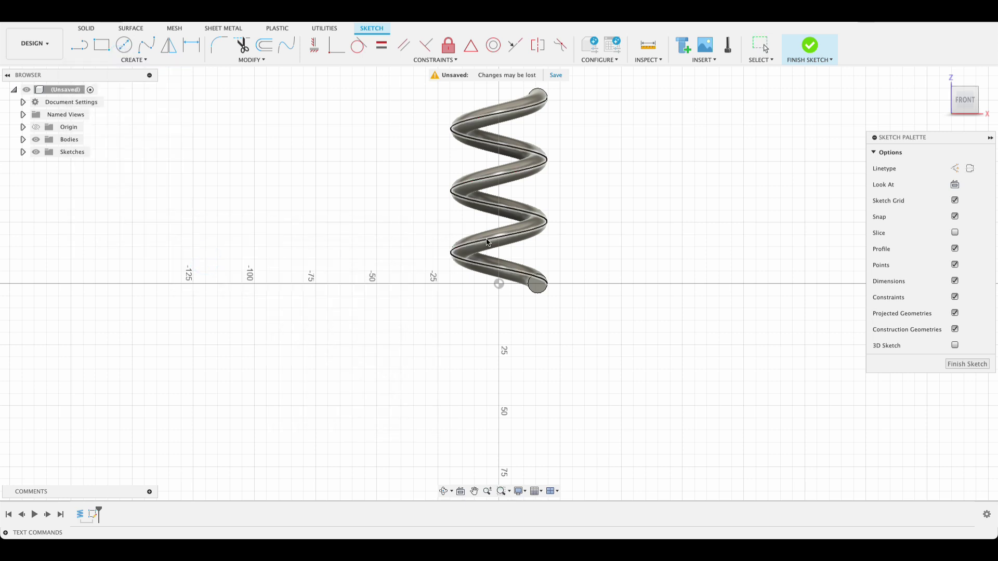
click(503, 245)
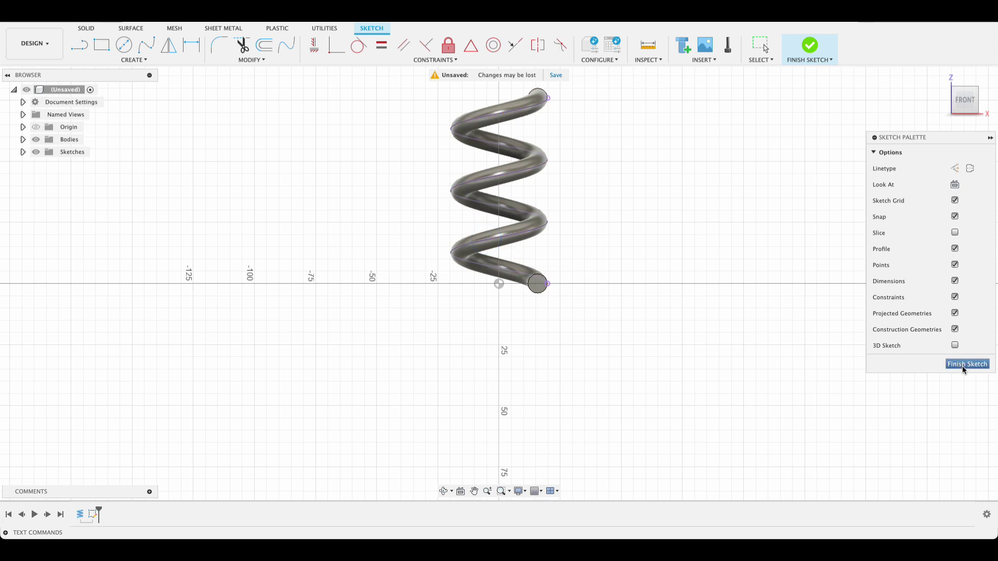
click(963, 366)
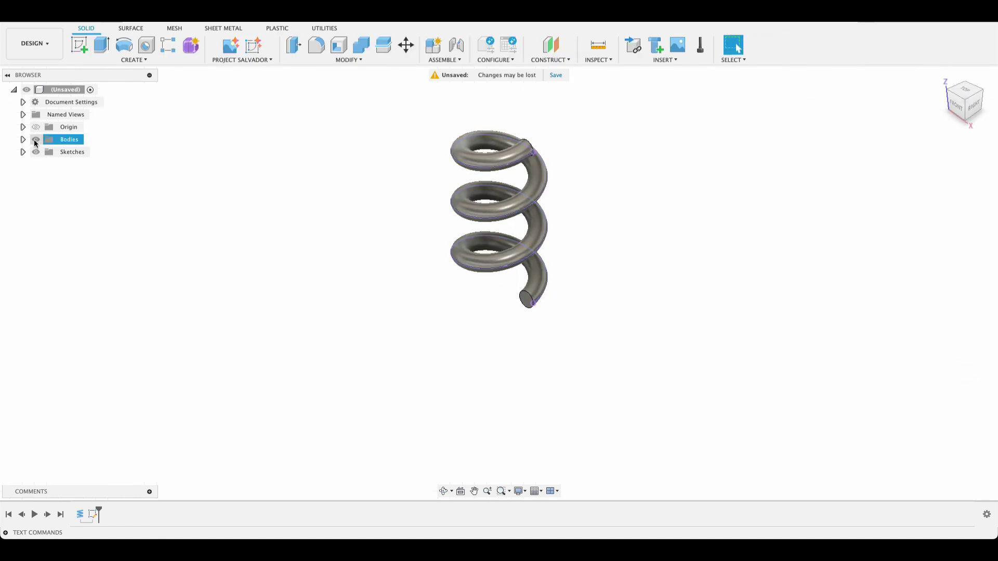
Hide the spring and loft a surface between the central axis line and the helix.
click(35, 141)
click(131, 28)
click(139, 59)
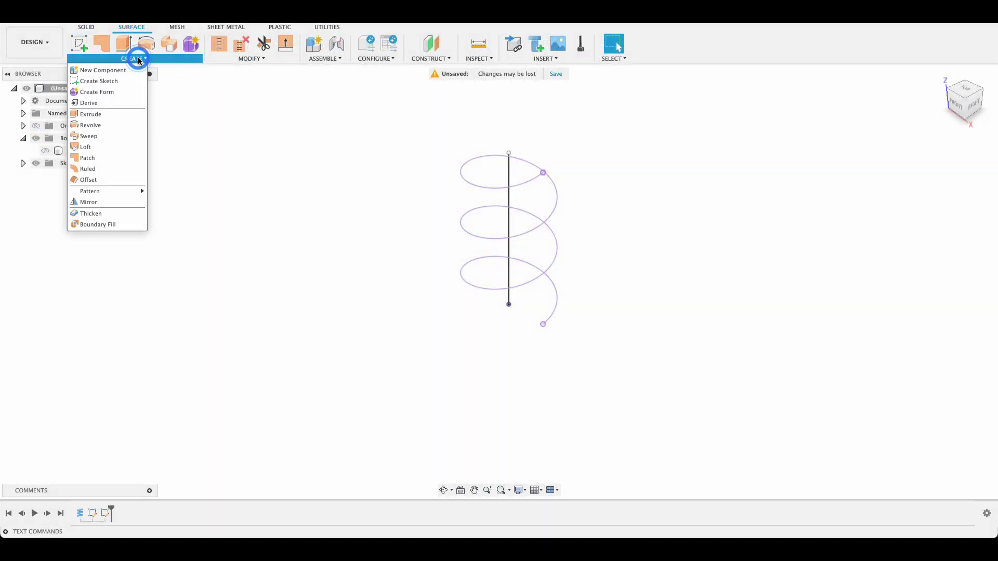
click(101, 146)
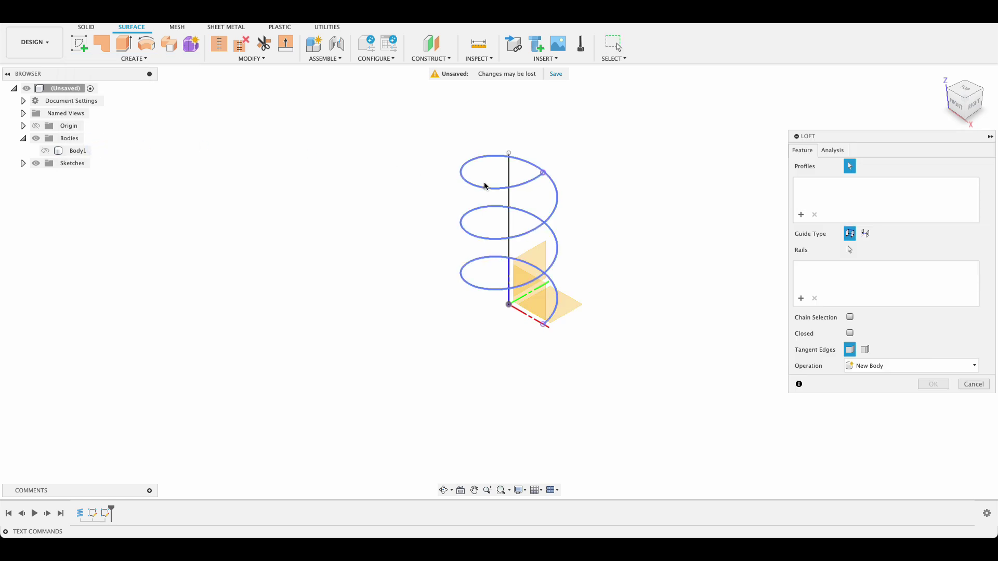
click(510, 200)
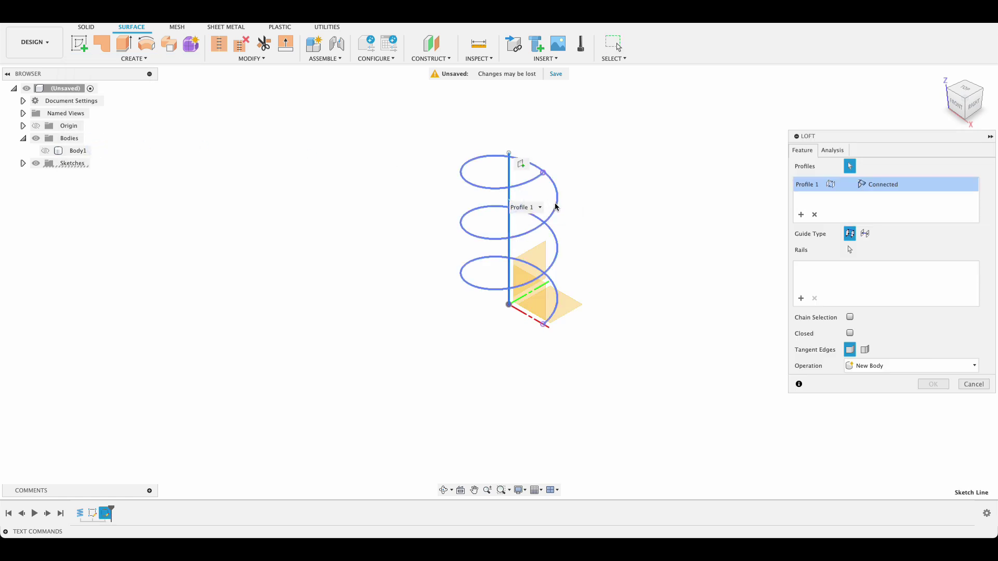
click(556, 206)
click(933, 384)
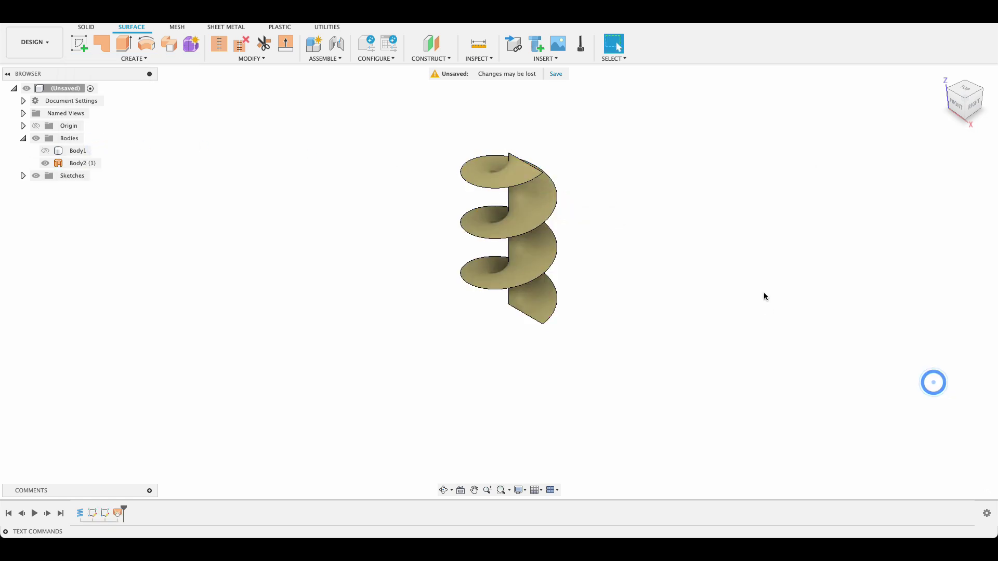
shift+middle_drag(764, 296, 842, 280)
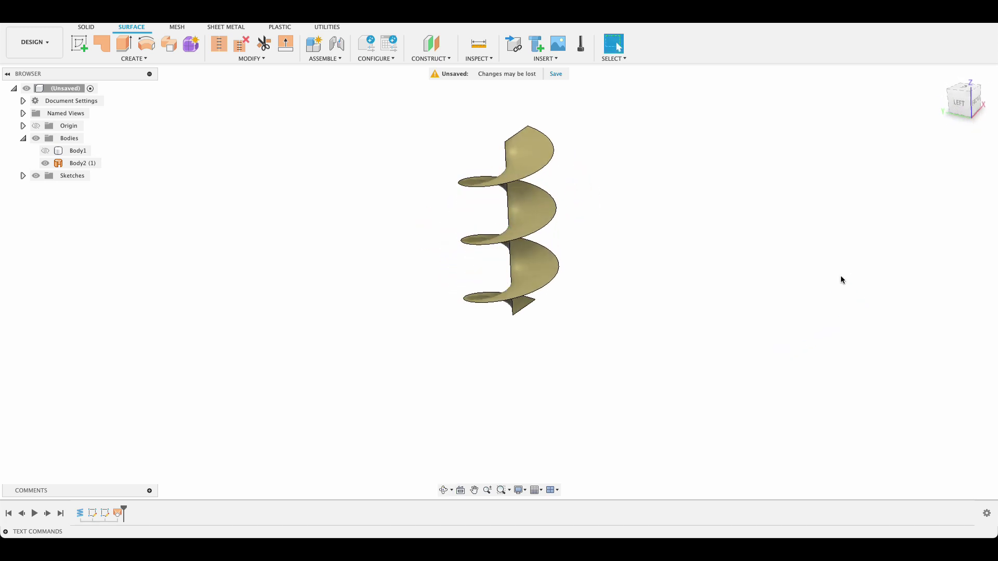